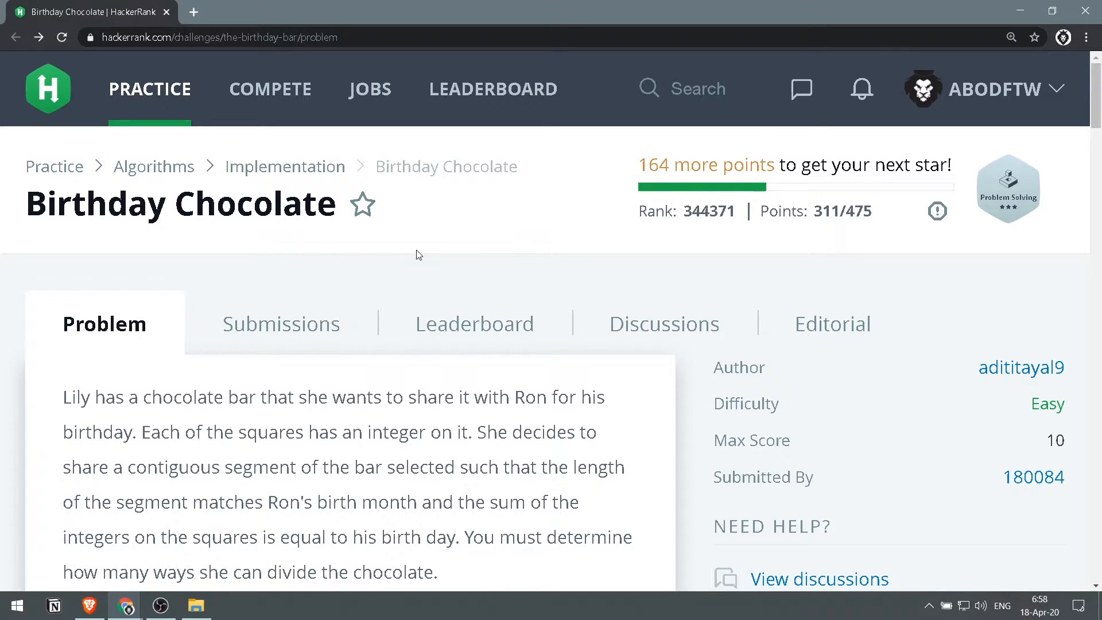
{"action": "scroll", "coordinate": [204, 307], "scroll_direction": "down", "scroll_amount": 3}
{"action": "scroll", "coordinate": [204, 308], "scroll_direction": "up", "scroll_amount": 3}
{"action": "scroll", "coordinate": [203, 307], "scroll_direction": "up", "scroll_amount": 1}
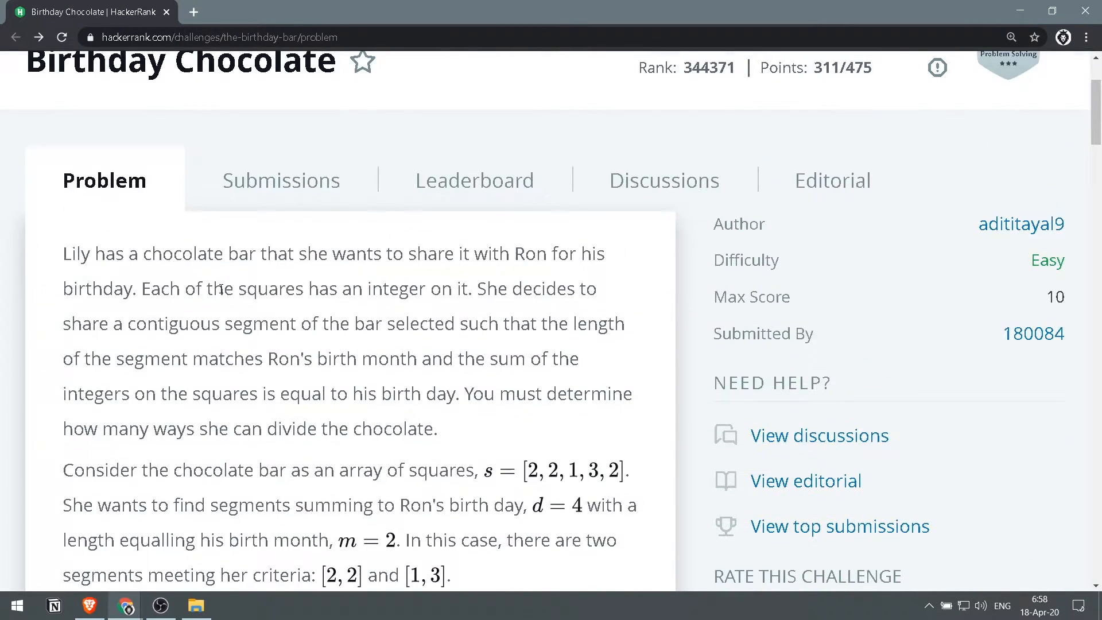
{"action": "scroll", "coordinate": [205, 307], "scroll_direction": "down", "scroll_amount": 5}
{"action": "scroll", "coordinate": [221, 289], "scroll_direction": "down", "scroll_amount": 8}
{"action": "scroll", "coordinate": [221, 289], "scroll_direction": "down", "scroll_amount": 3}
{"action": "scroll", "coordinate": [222, 289], "scroll_direction": "down", "scroll_amount": 2}
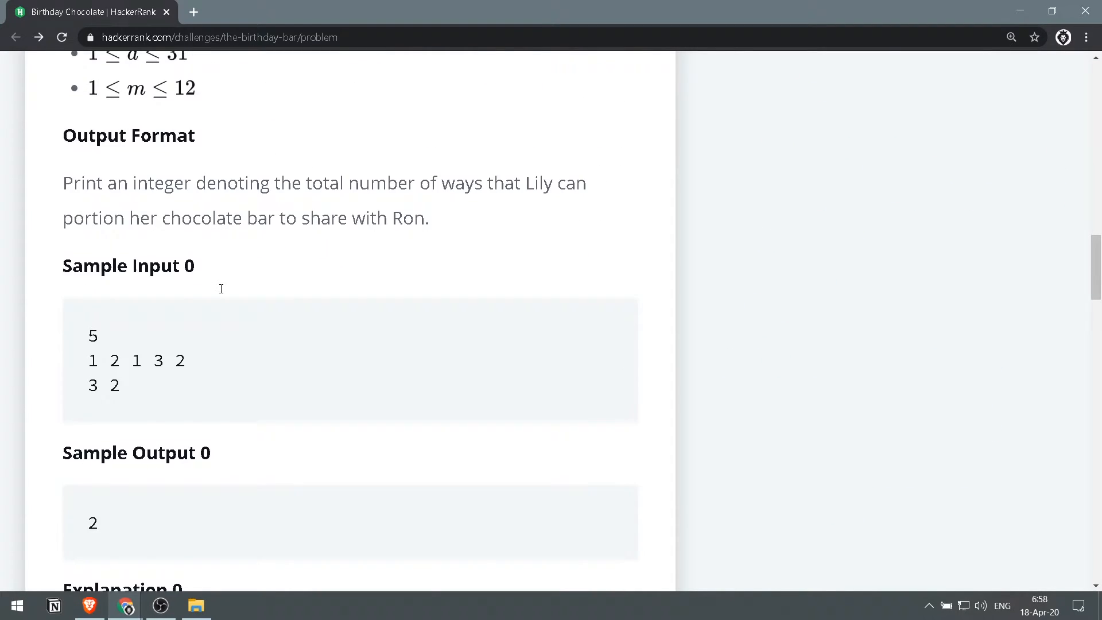
{"action": "scroll", "coordinate": [221, 289], "scroll_direction": "down", "scroll_amount": 2}
{"action": "scroll", "coordinate": [221, 290], "scroll_direction": "up", "scroll_amount": 3}
{"action": "scroll", "coordinate": [175, 335], "scroll_direction": "down", "scroll_amount": 2}
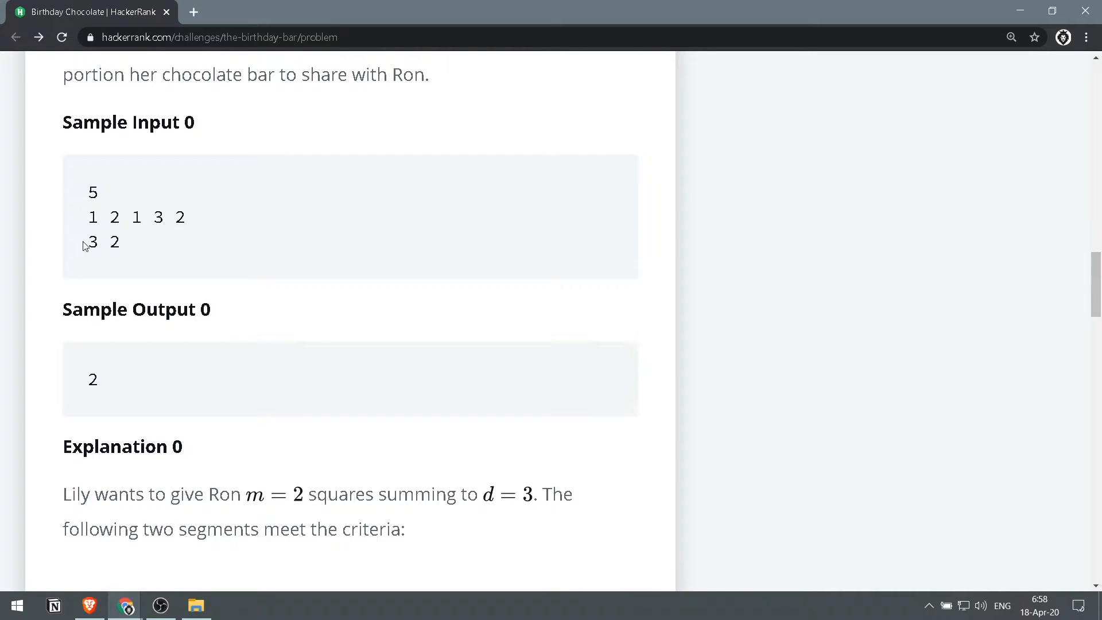
{"action": "left_click_drag", "start_coordinate": [86, 217], "coordinate": [261, 218]}
- Point out the birth day value 3 and month value 2 in Sample Input 0
{"action": "left_click", "coordinate": [262, 218]}
{"action": "double_click", "coordinate": [113, 242]}
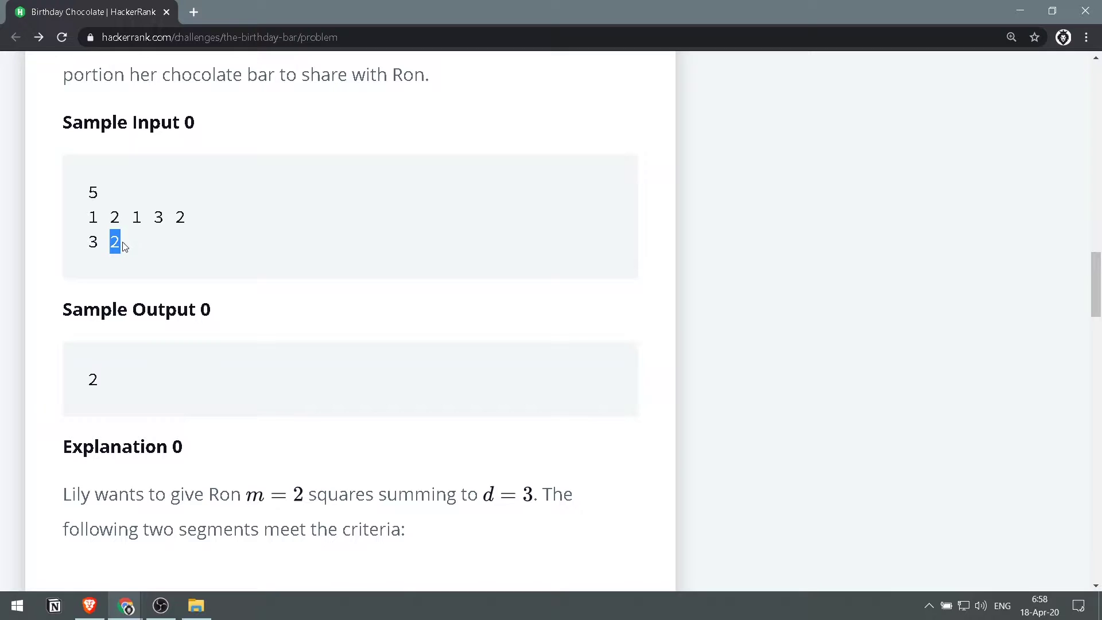
{"action": "left_click", "coordinate": [86, 252]}
{"action": "double_click", "coordinate": [93, 243]}
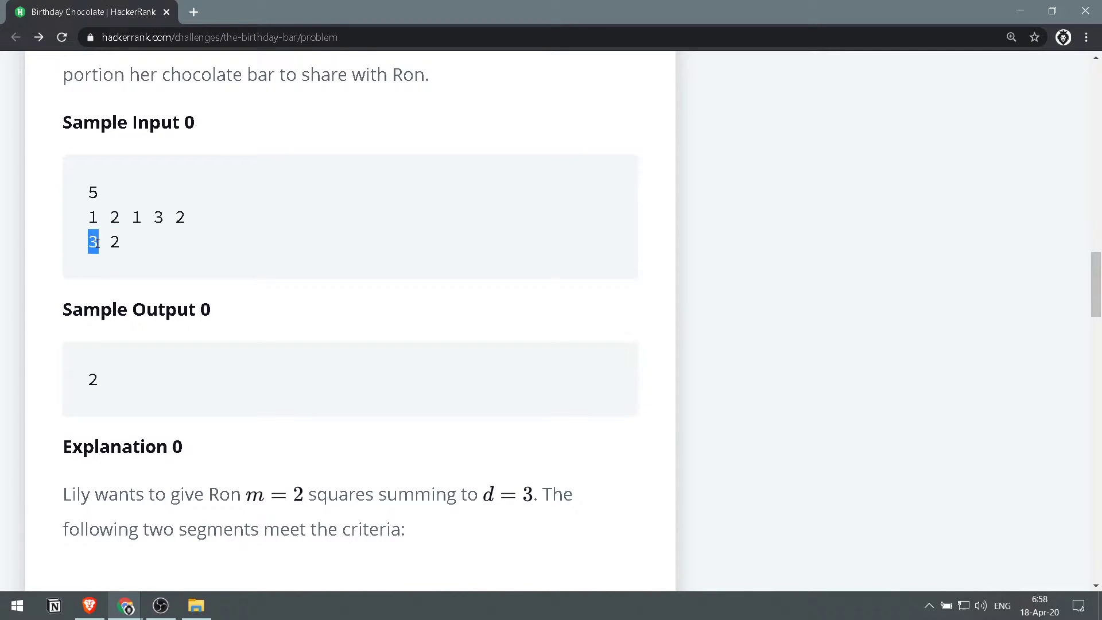
{"action": "left_click", "coordinate": [134, 248]}
{"action": "double_click", "coordinate": [112, 242]}
{"action": "left_click", "coordinate": [138, 244]}
{"action": "double_click", "coordinate": [93, 242]}
{"action": "left_click", "coordinate": [77, 250]}
{"action": "double_click", "coordinate": [112, 242]}
{"action": "double_click", "coordinate": [93, 242]}
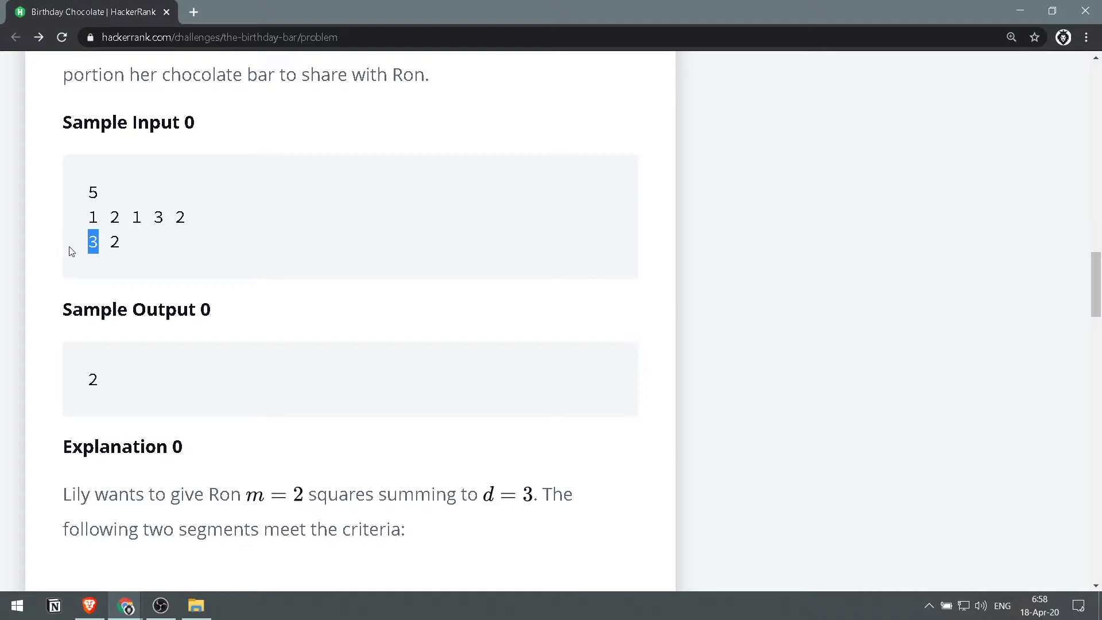
{"action": "left_click", "coordinate": [145, 261]}
- Point out the squares 1 2 and 1 3 2 that form Sample 0's two valid segments, then reach Sample Input 1
{"action": "left_click_drag", "start_coordinate": [90, 217], "coordinate": [118, 217]}
{"action": "left_click", "coordinate": [124, 221]}
{"action": "left_click_drag", "start_coordinate": [90, 217], "coordinate": [192, 224]}
{"action": "left_click", "coordinate": [131, 220]}
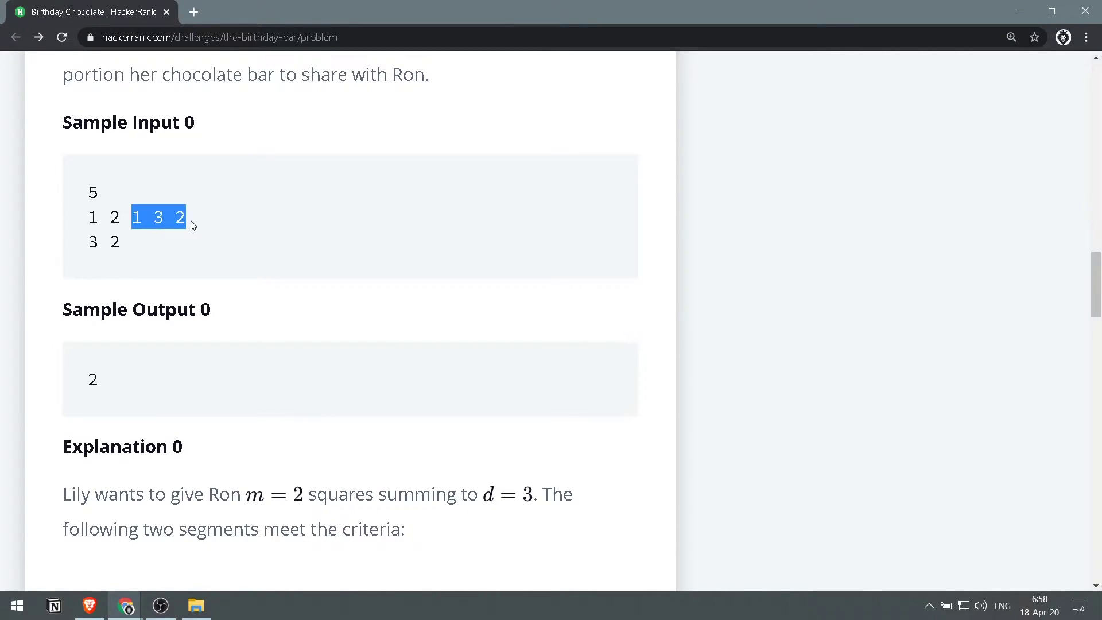
{"action": "left_click", "coordinate": [232, 227]}
{"action": "left_click_drag", "start_coordinate": [88, 217], "coordinate": [118, 221]}
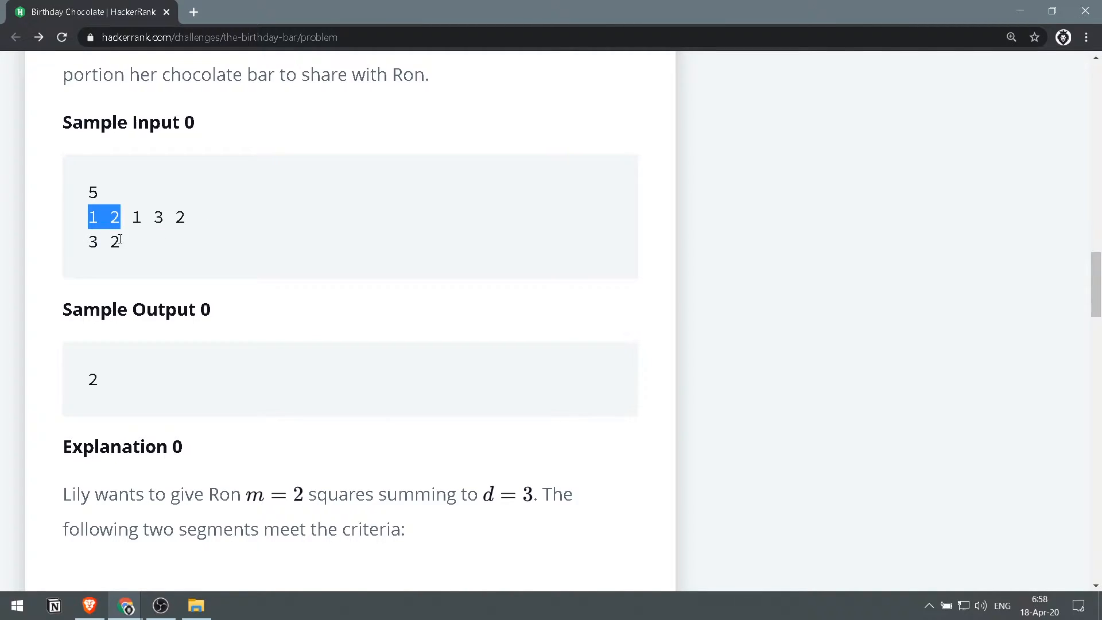
{"action": "left_click", "coordinate": [120, 241]}
{"action": "double_click", "coordinate": [119, 241]}
{"action": "left_click", "coordinate": [122, 242]}
{"action": "left_click_drag", "start_coordinate": [124, 217], "coordinate": [78, 226]}
{"action": "left_click", "coordinate": [137, 246]}
{"action": "left_click_drag", "start_coordinate": [127, 218], "coordinate": [90, 232]}
{"action": "left_click", "coordinate": [116, 217]}
{"action": "left_click", "coordinate": [93, 243]}
{"action": "scroll", "coordinate": [156, 248], "scroll_direction": "down", "scroll_amount": 5}
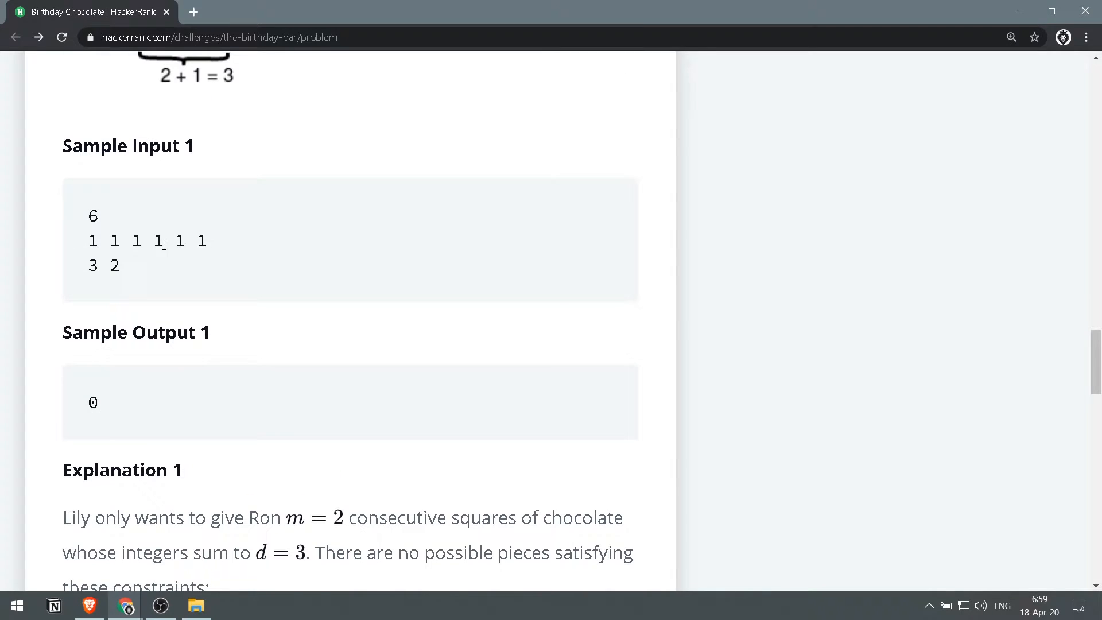
{"action": "left_click_drag", "start_coordinate": [88, 241], "coordinate": [206, 241]}
{"action": "left_click_drag", "start_coordinate": [88, 265], "coordinate": [121, 265]}
- Point out the day/month values 3 2, the squares 1 2 and the expected answer 2
{"action": "left_click", "coordinate": [179, 226]}
{"action": "scroll", "coordinate": [179, 225], "scroll_direction": "up", "scroll_amount": 5}
{"action": "scroll", "coordinate": [145, 270], "scroll_direction": "up", "scroll_amount": 3}
{"action": "scroll", "coordinate": [104, 185], "scroll_direction": "up", "scroll_amount": 2}
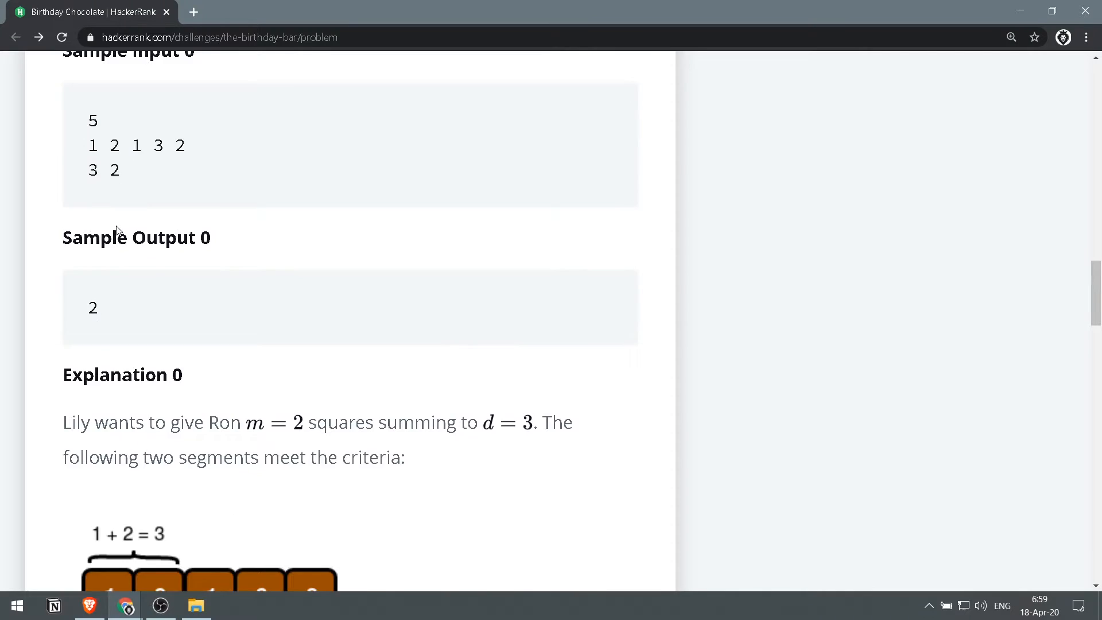
{"action": "scroll", "coordinate": [101, 246], "scroll_direction": "up", "scroll_amount": 2}
{"action": "mouse_move", "coordinate": [101, 246]}
{"action": "left_mouse_down"}
{"action": "mouse_move", "coordinate": [120, 246]}
{"action": "mouse_move", "coordinate": [112, 241]}
{"action": "left_mouse_up"}
{"action": "left_click", "coordinate": [79, 225]}
{"action": "left_click", "coordinate": [118, 217]}
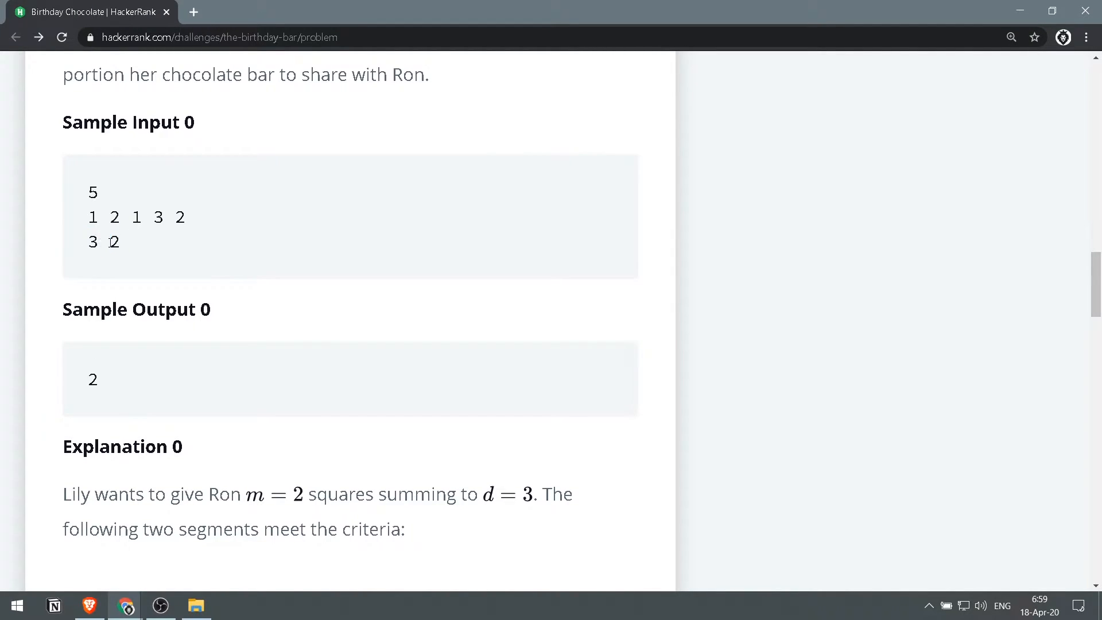
{"action": "left_click_drag", "start_coordinate": [87, 220], "coordinate": [142, 217]}
{"action": "left_click", "coordinate": [103, 243]}
{"action": "left_click_drag", "start_coordinate": [102, 377], "coordinate": [73, 391]}
{"action": "left_click", "coordinate": [56, 387]}
{"action": "scroll", "coordinate": [57, 386], "scroll_direction": "down", "scroll_amount": 5}
{"action": "scroll", "coordinate": [56, 302], "scroll_direction": "down", "scroll_amount": 3}
{"action": "scroll", "coordinate": [79, 239], "scroll_direction": "up", "scroll_amount": 3}
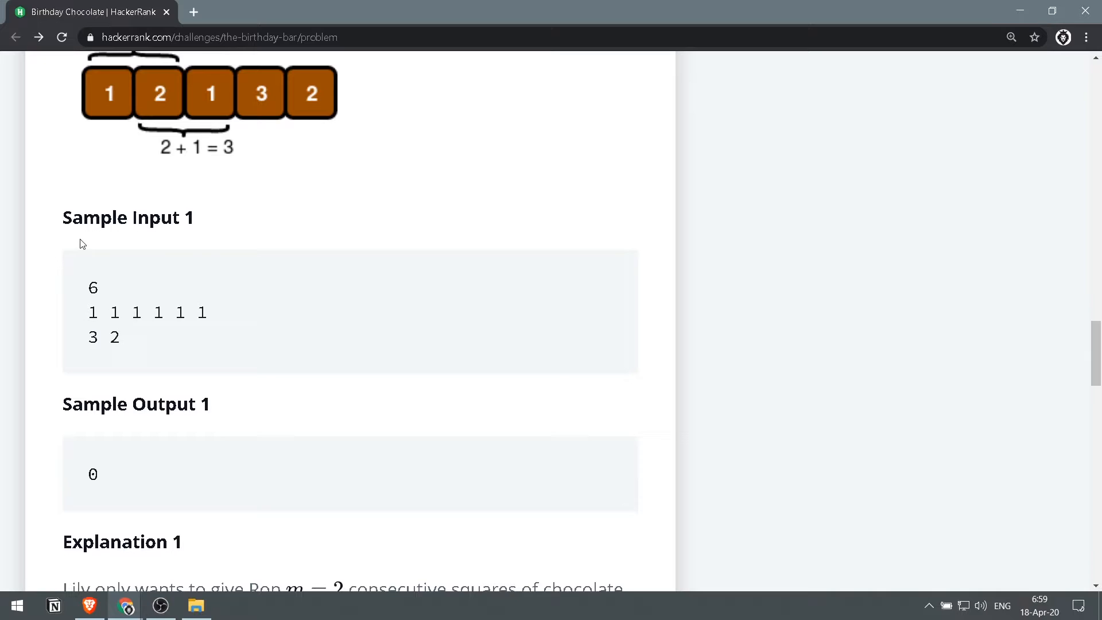
{"action": "left_click_drag", "start_coordinate": [80, 244], "coordinate": [159, 345]}
- Point out Sample 1's output 0 and Sample 2's values (single square 4, 4 1 line, output 1), reaching the editor
{"action": "left_click", "coordinate": [91, 312]}
{"action": "left_click_drag", "start_coordinate": [88, 312], "coordinate": [280, 319]}
{"action": "left_click", "coordinate": [272, 326]}
{"action": "scroll", "coordinate": [249, 331], "scroll_direction": "down", "scroll_amount": 3}
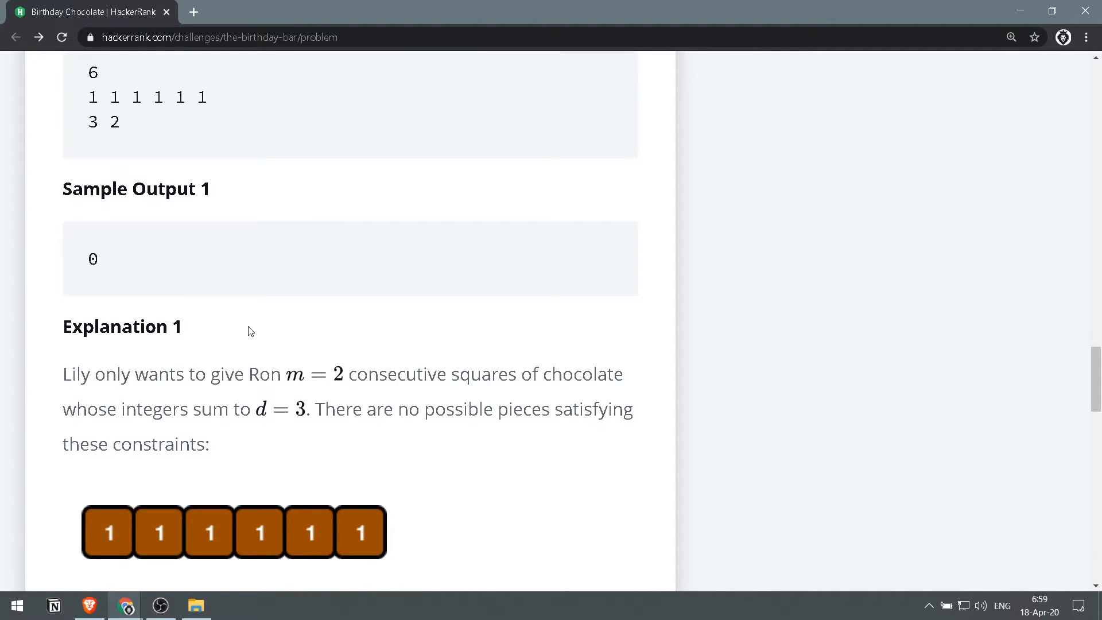
{"action": "double_click", "coordinate": [94, 258]}
{"action": "left_click", "coordinate": [35, 292]}
{"action": "scroll", "coordinate": [34, 294], "scroll_direction": "down", "scroll_amount": 5}
{"action": "scroll", "coordinate": [34, 293], "scroll_direction": "down", "scroll_amount": 3}
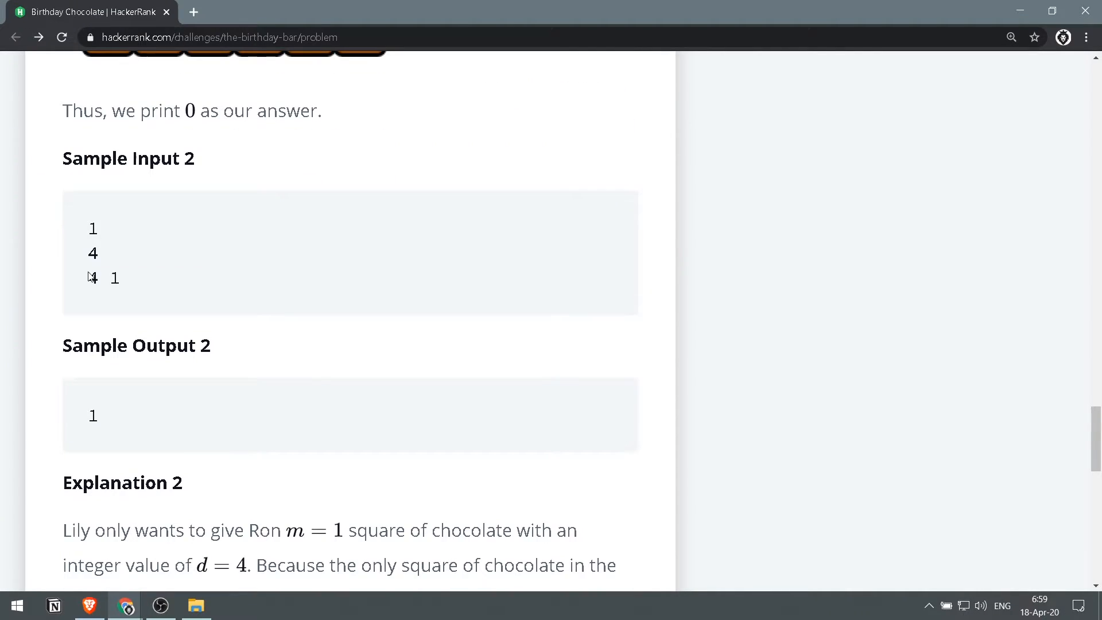
{"action": "mouse_move", "coordinate": [90, 277]}
{"action": "left_mouse_down"}
{"action": "mouse_move", "coordinate": [129, 277]}
{"action": "mouse_move", "coordinate": [4, 296]}
{"action": "left_mouse_up"}
{"action": "left_click", "coordinate": [102, 269]}
{"action": "left_click", "coordinate": [122, 276]}
{"action": "double_click", "coordinate": [122, 276]}
{"action": "left_click", "coordinate": [128, 290]}
{"action": "double_click", "coordinate": [93, 277]}
{"action": "left_click", "coordinate": [115, 259]}
{"action": "double_click", "coordinate": [93, 252]}
{"action": "left_click", "coordinate": [126, 258]}
{"action": "double_click", "coordinate": [93, 416]}
{"action": "left_click", "coordinate": [81, 370]}
{"action": "scroll", "coordinate": [82, 370], "scroll_direction": "down", "scroll_amount": 6}
{"action": "scroll", "coordinate": [73, 262], "scroll_direction": "down", "scroll_amount": 4}
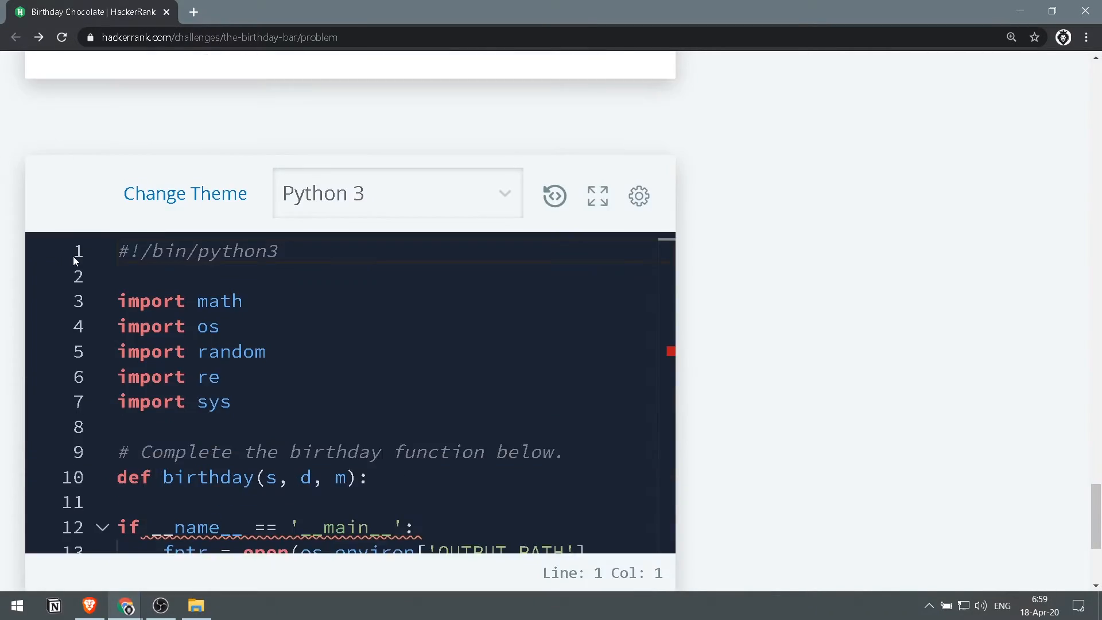
{"action": "scroll", "coordinate": [681, 247], "scroll_direction": "down", "scroll_amount": 4}
{"action": "scroll", "coordinate": [681, 248], "scroll_direction": "up", "scroll_amount": 2}
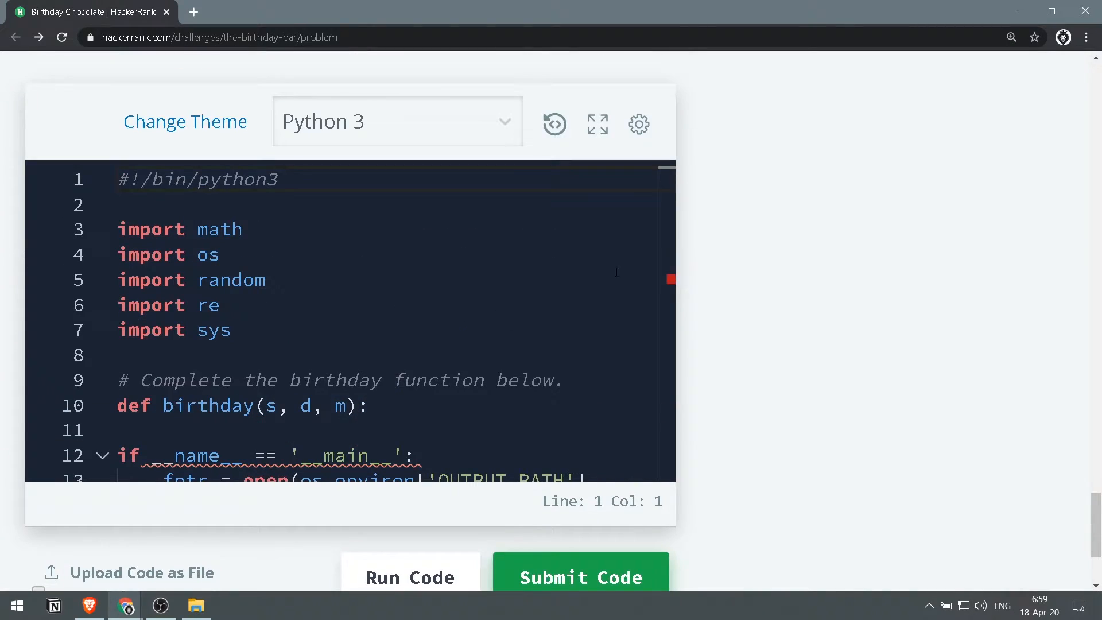
{"action": "scroll", "coordinate": [517, 258], "scroll_direction": "down", "scroll_amount": 3}
{"action": "scroll", "coordinate": [516, 258], "scroll_direction": "up", "scroll_amount": 3}
- Switch the Birthday Chocolate editor to full-screen layout with the problem pane beside it
{"action": "left_click", "coordinate": [598, 123]}
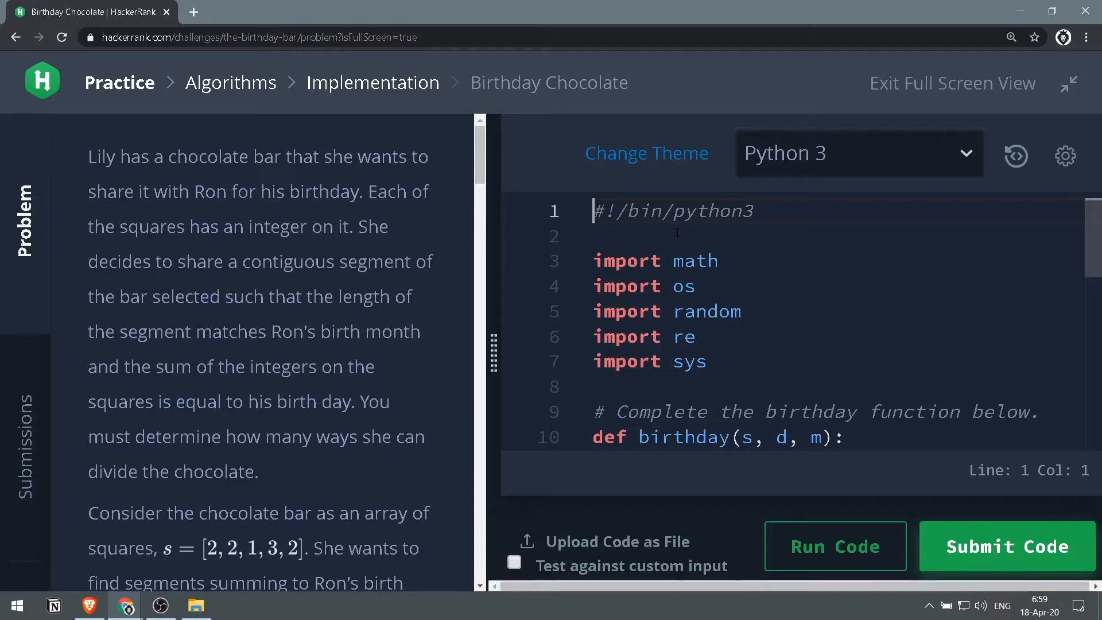
{"action": "left_click_drag", "start_coordinate": [497, 295], "coordinate": [379, 295]}
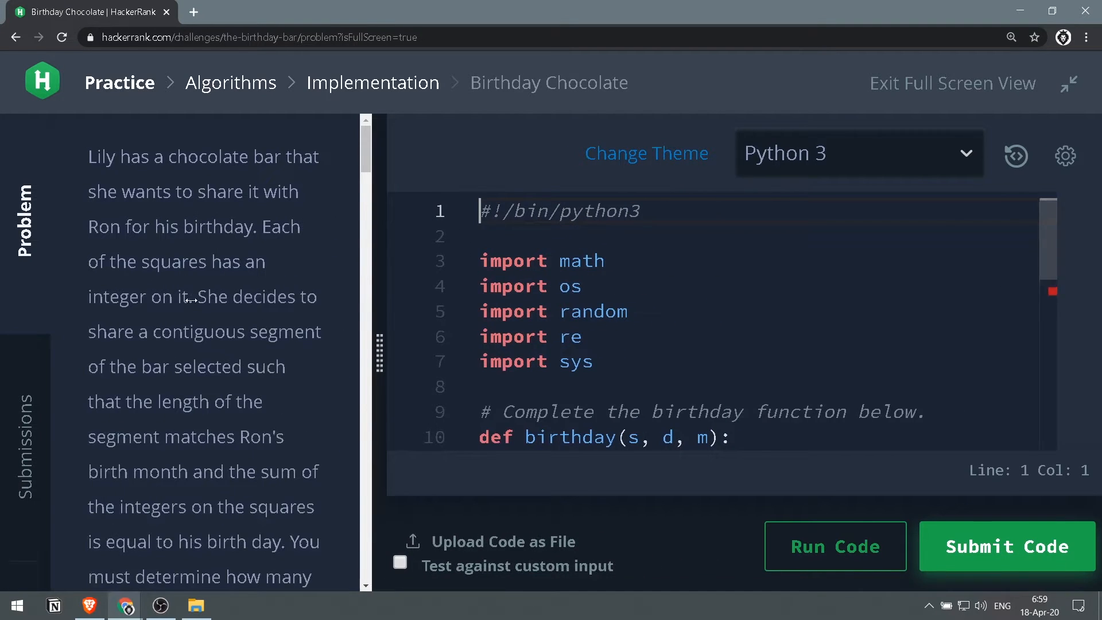
{"action": "scroll", "coordinate": [689, 327], "scroll_direction": "down", "scroll_amount": 5}
{"action": "scroll", "coordinate": [689, 327], "scroll_direction": "up", "scroll_amount": 4}
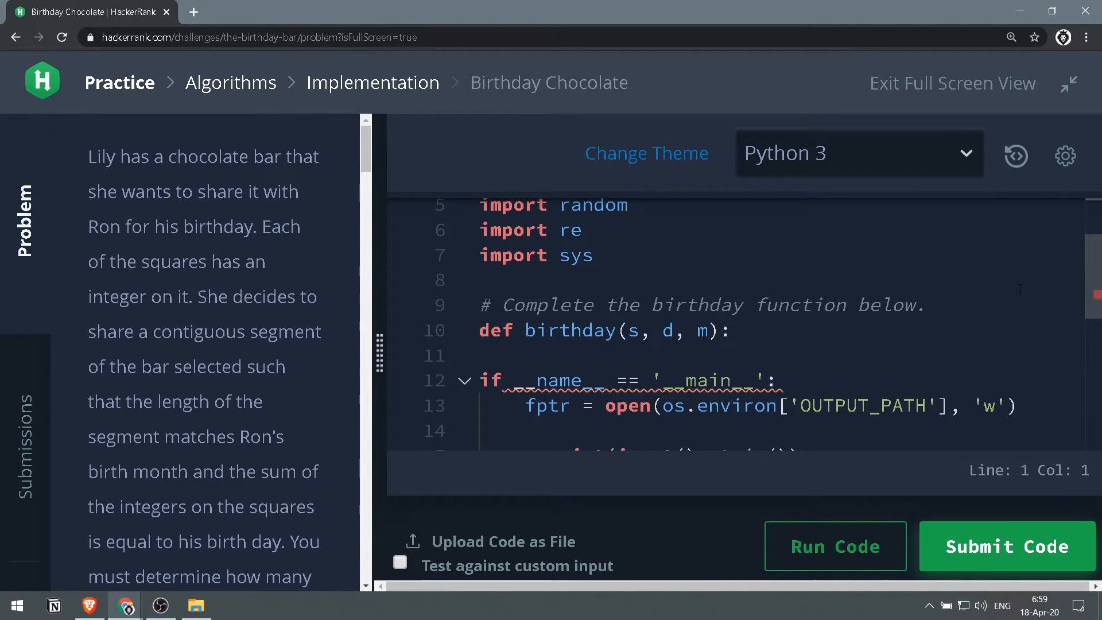
{"action": "scroll", "coordinate": [775, 344], "scroll_direction": "down", "scroll_amount": 1}
- Add ways_counter = 0 as the first line of the birthday function body
{"action": "left_click", "coordinate": [770, 332]}
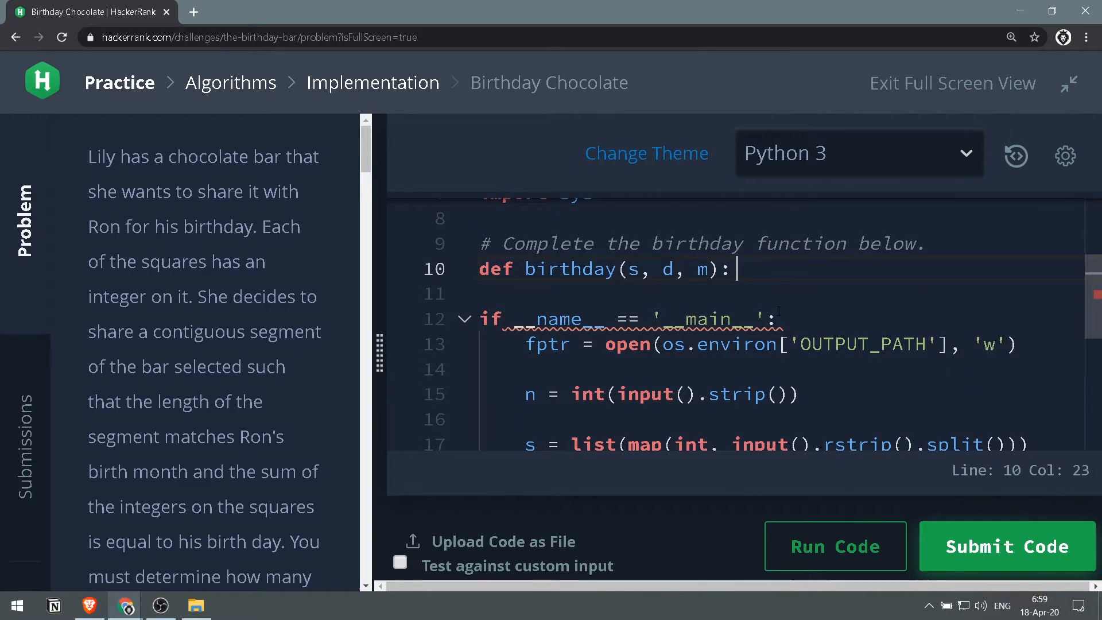
{"action": "key", "text": "Return"}
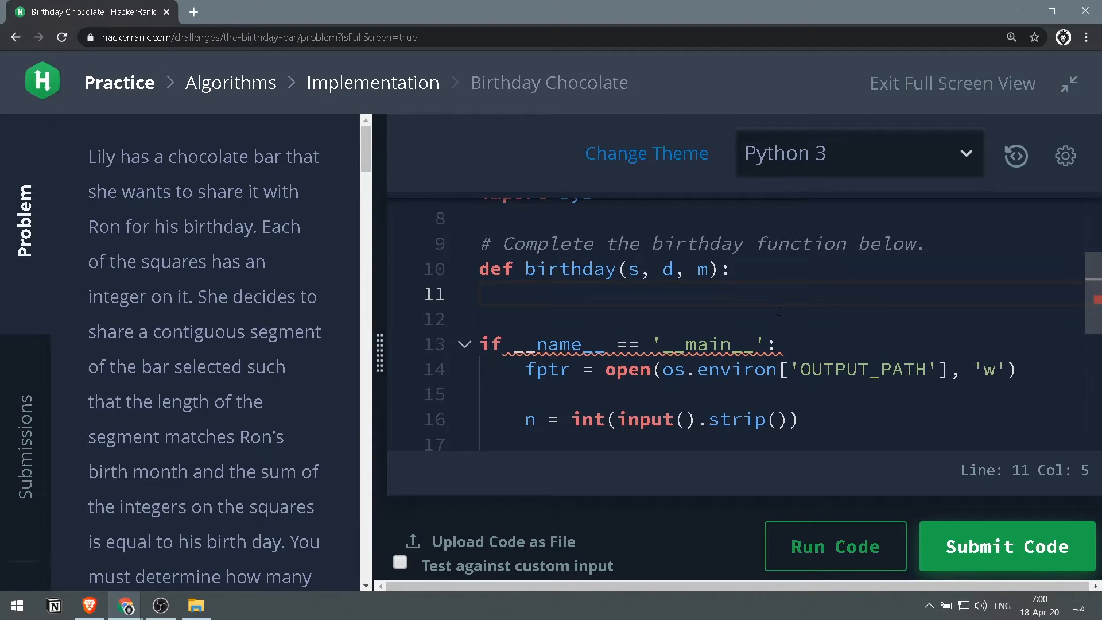
{"action": "type", "text": "co"}
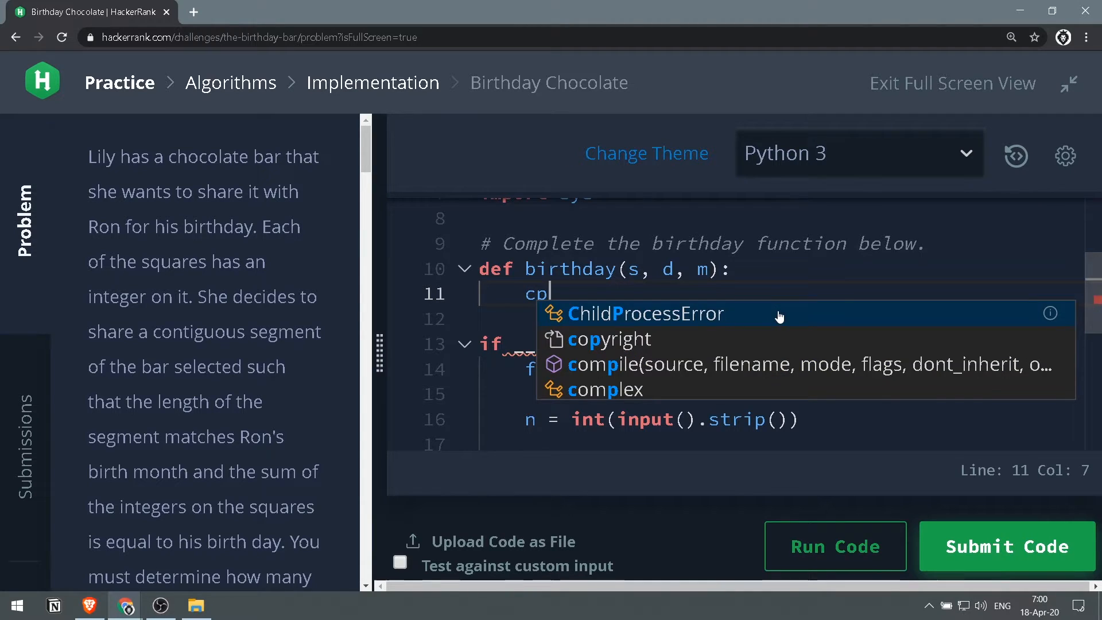
{"action": "key", "text": "BackSpace"}
{"action": "key", "text": "BackSpace"}
{"action": "type", "text": "ways_"}
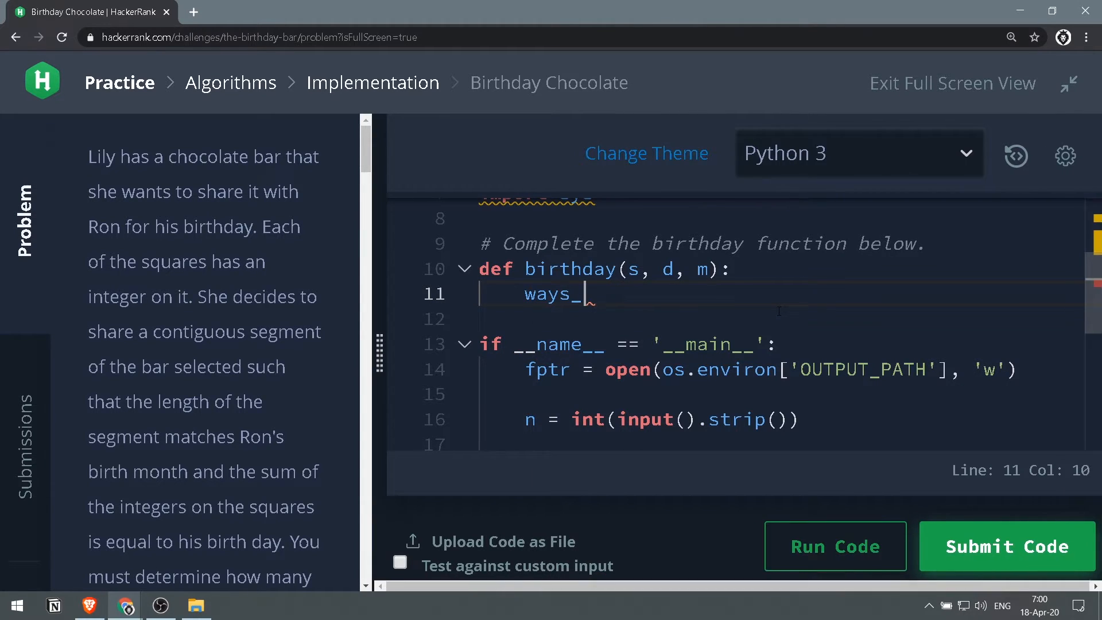
{"action": "type", "text": "cp"}
{"action": "key", "text": "BackSpace"}
{"action": "type", "text": "ounter = "}
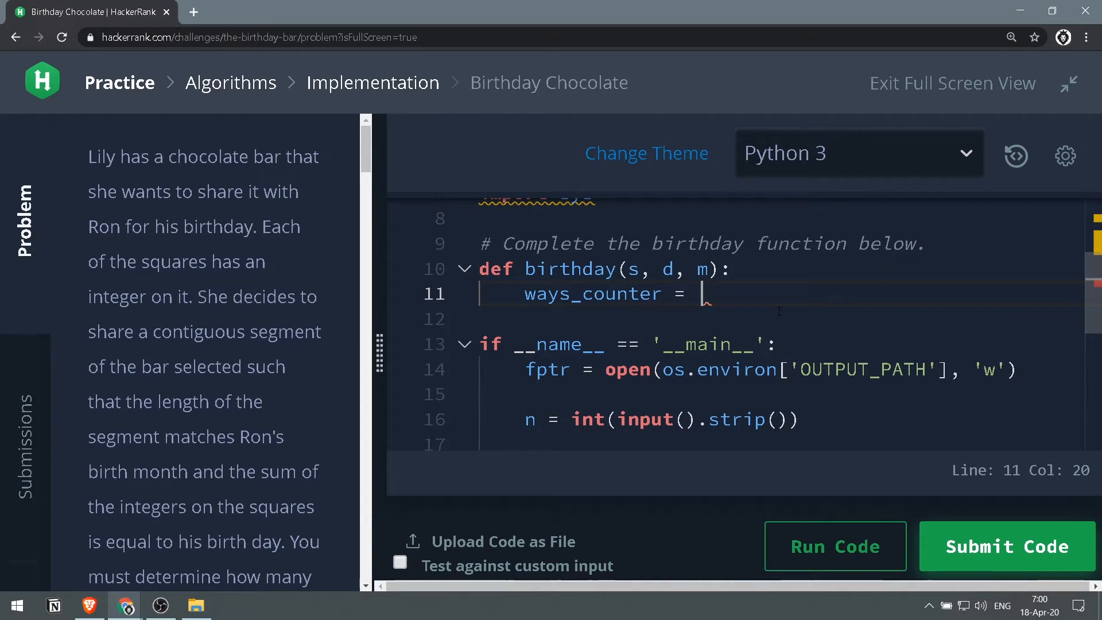
{"action": "type", "text": "0"}
{"action": "key", "text": "Return"}
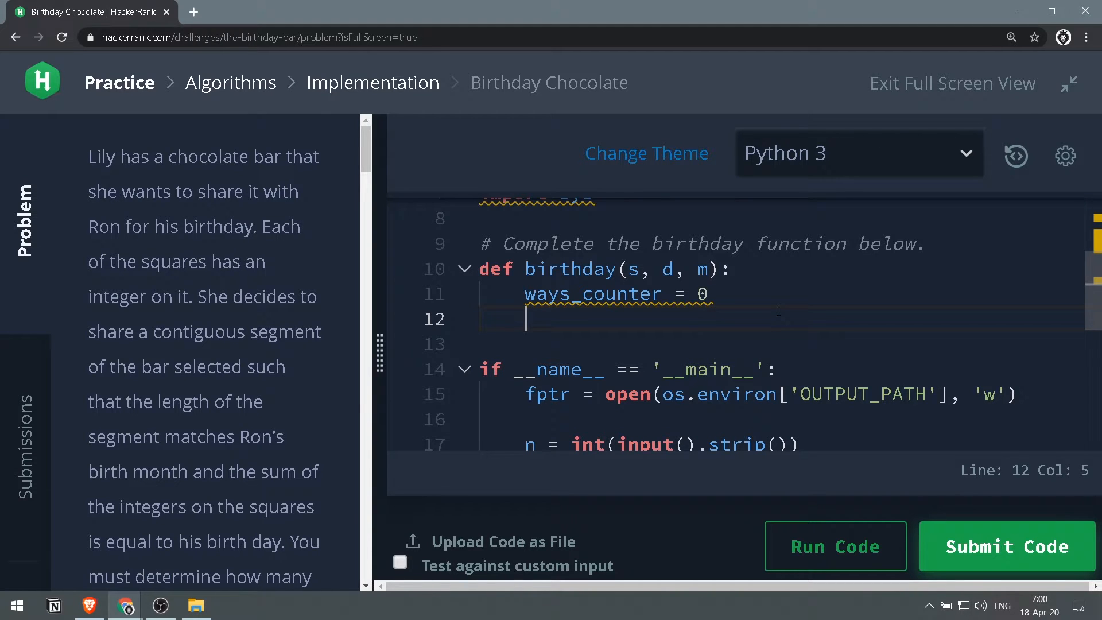
{"action": "type", "text": "for i "}
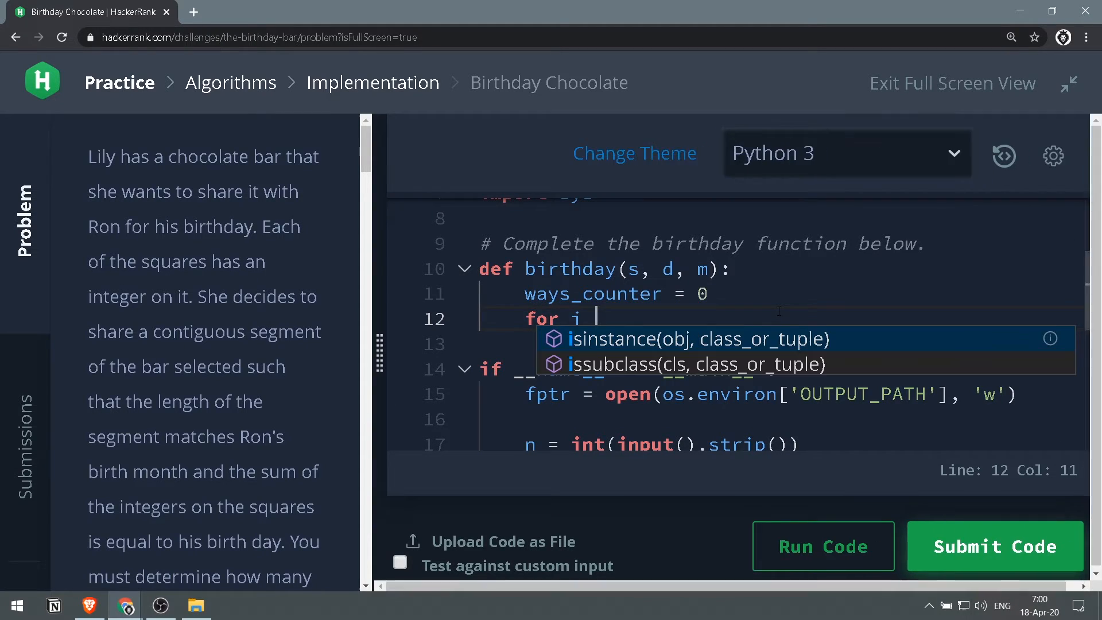
{"action": "type", "text": "in ran"}
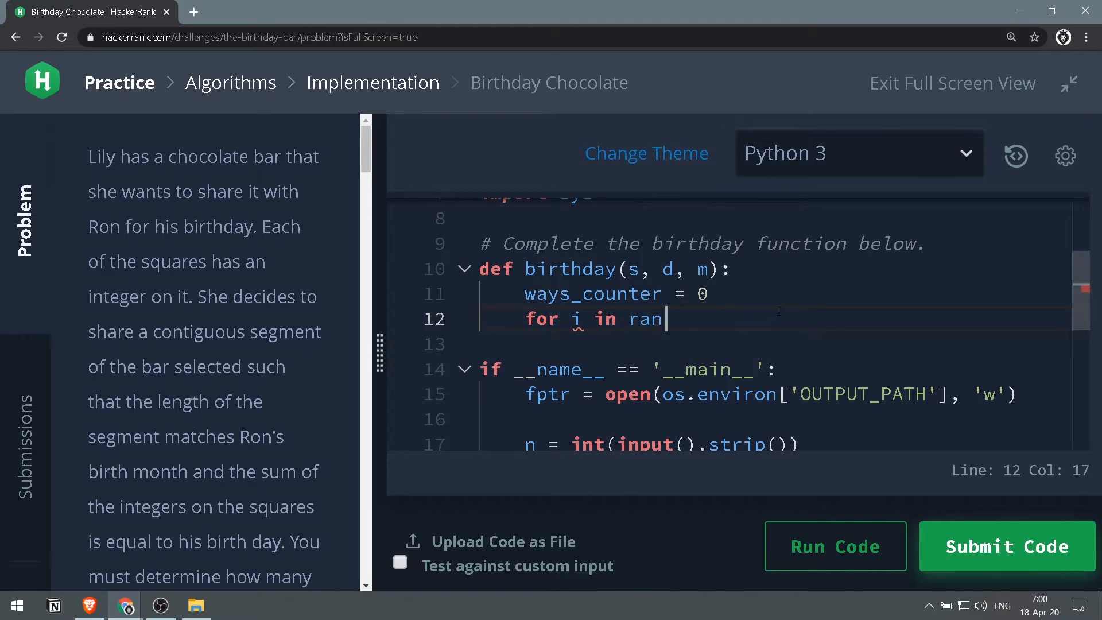
{"action": "type", "text": "ge()"}
- Write the loop header for i in range(len(s)), fixing the len typos, and exit full-screen layout
{"action": "key", "text": "Left"}
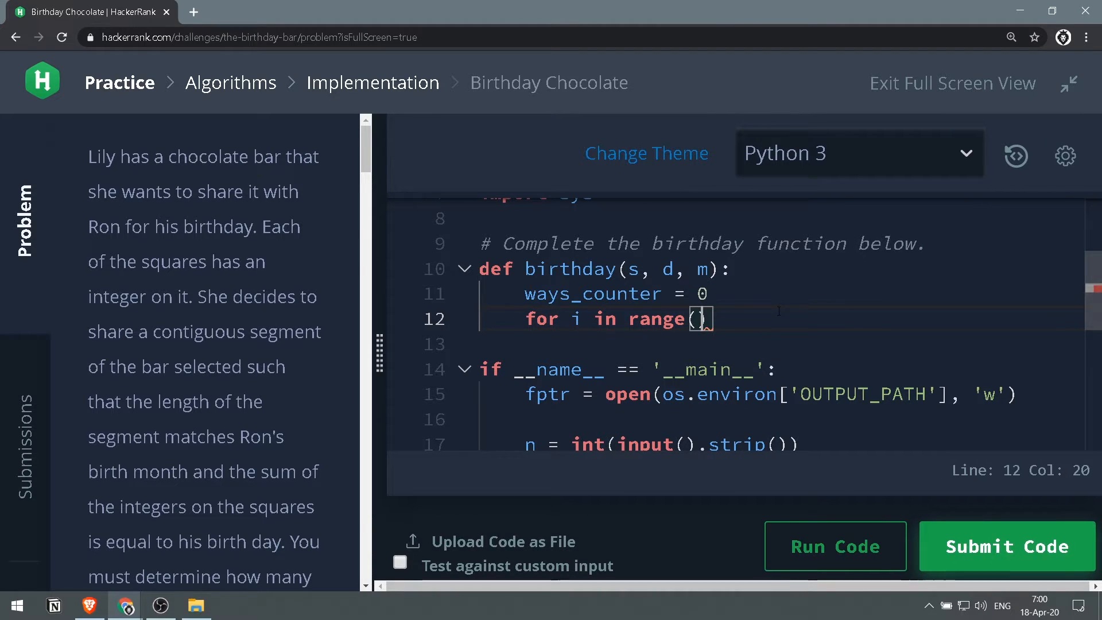
{"action": "type", "text": "len()"}
{"action": "key", "text": "Left"}
{"action": "type", "text": "s"}
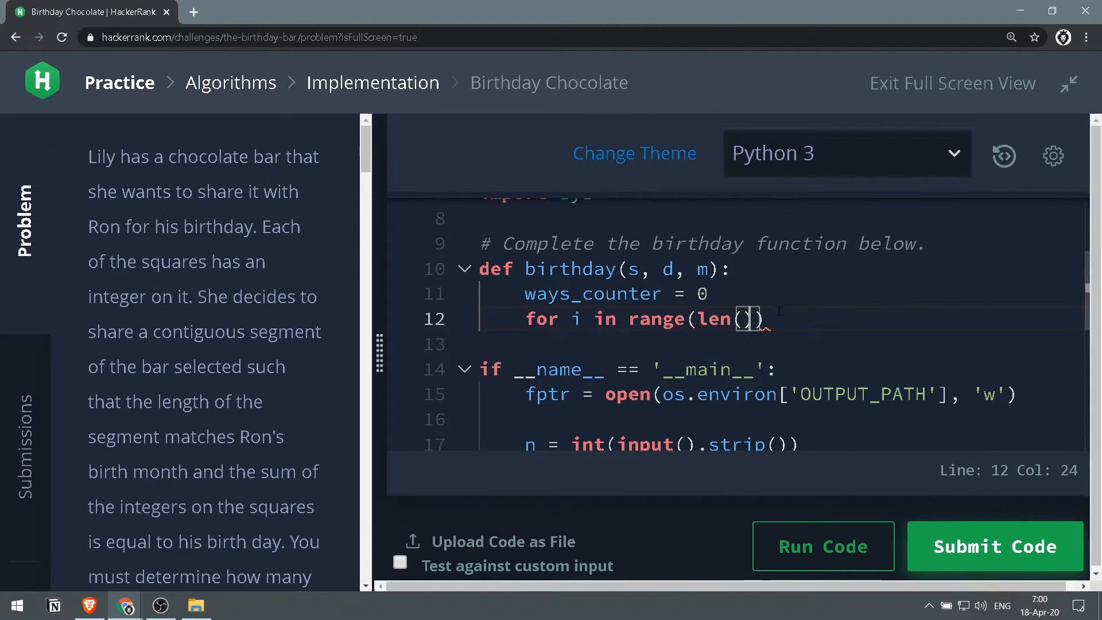
{"action": "key", "text": "Right"}
{"action": "key", "text": "Left"}
{"action": "key", "text": "Left"}
{"action": "key", "text": "BackSpace"}
{"action": "key", "text": "BackSpace"}
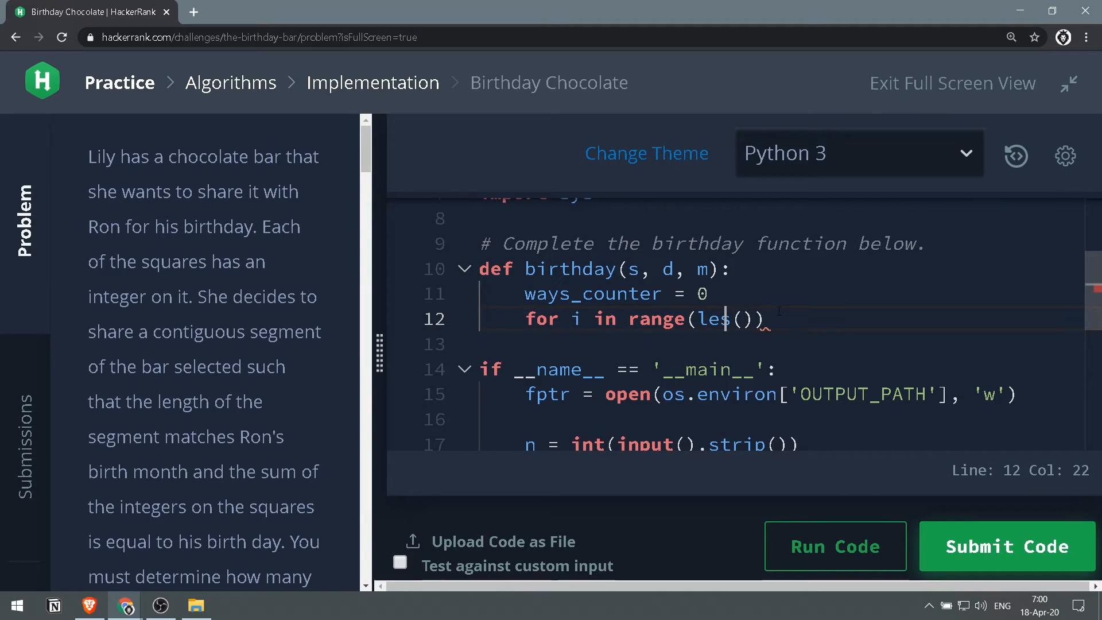
{"action": "type", "text": "s"}
{"action": "key", "text": "BackSpace"}
{"action": "type", "text": "n"}
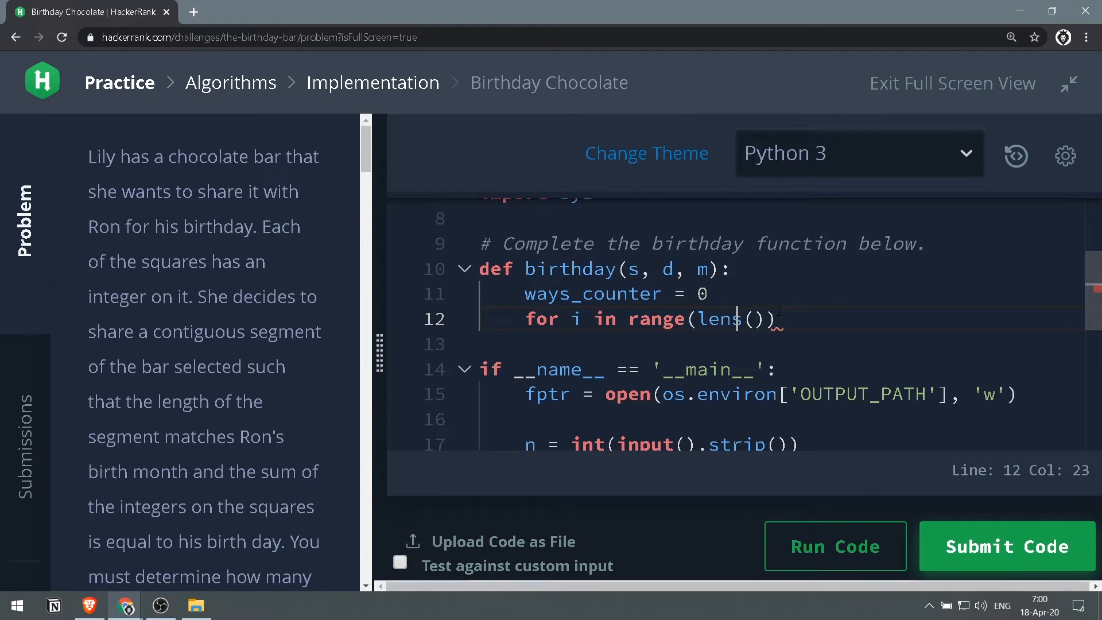
{"action": "type", "text": "s"}
{"action": "key", "text": "BackSpace"}
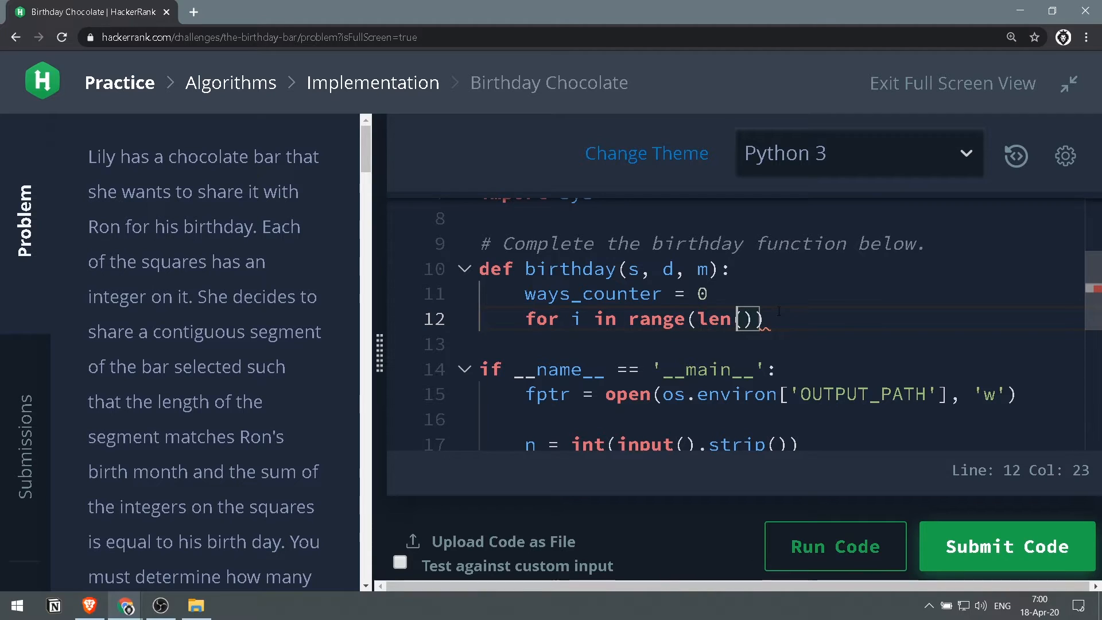
{"action": "key", "text": "Right"}
{"action": "type", "text": "s"}
{"action": "key", "text": "Right"}
{"action": "key", "text": "Right"}
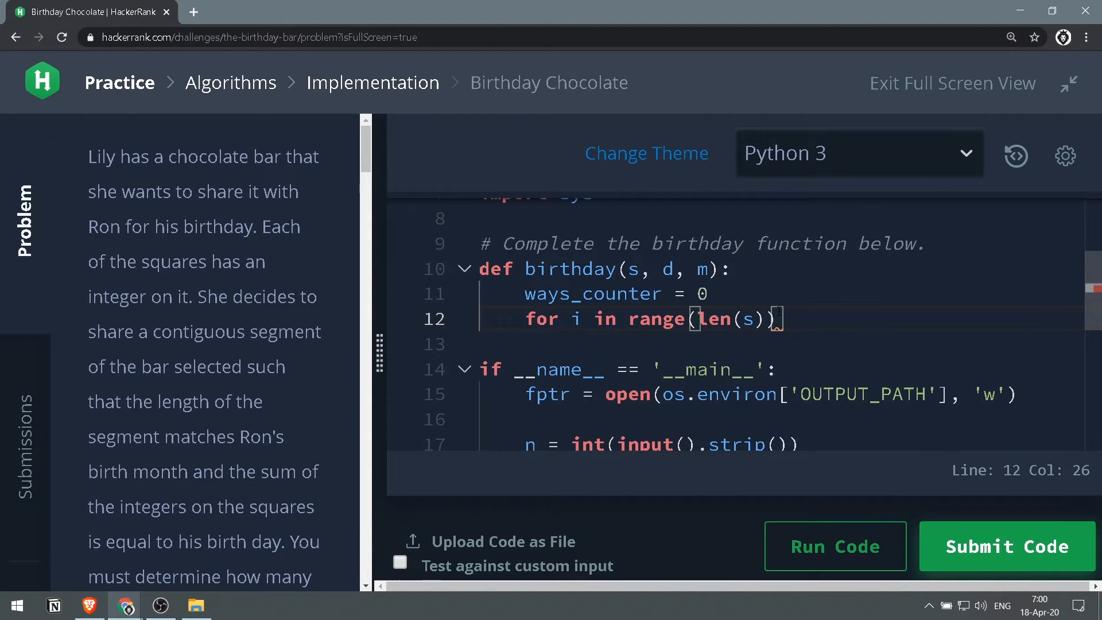
{"action": "left_click", "coordinate": [1070, 84]}
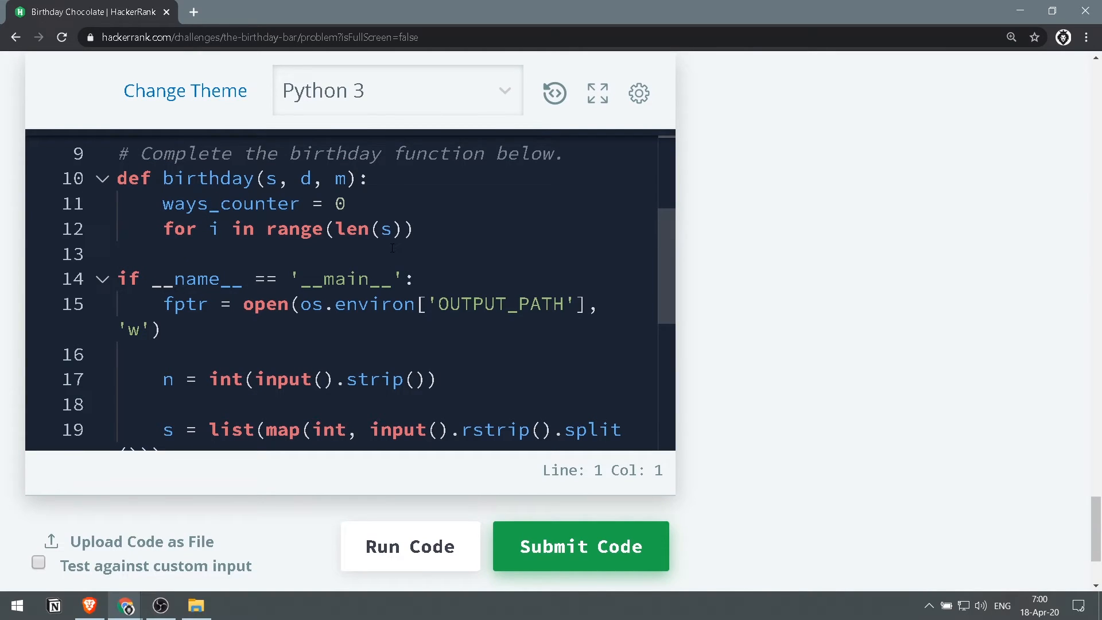
- Close the loop header with ':' and start the indented loop body
{"action": "left_click", "coordinate": [422, 232]}
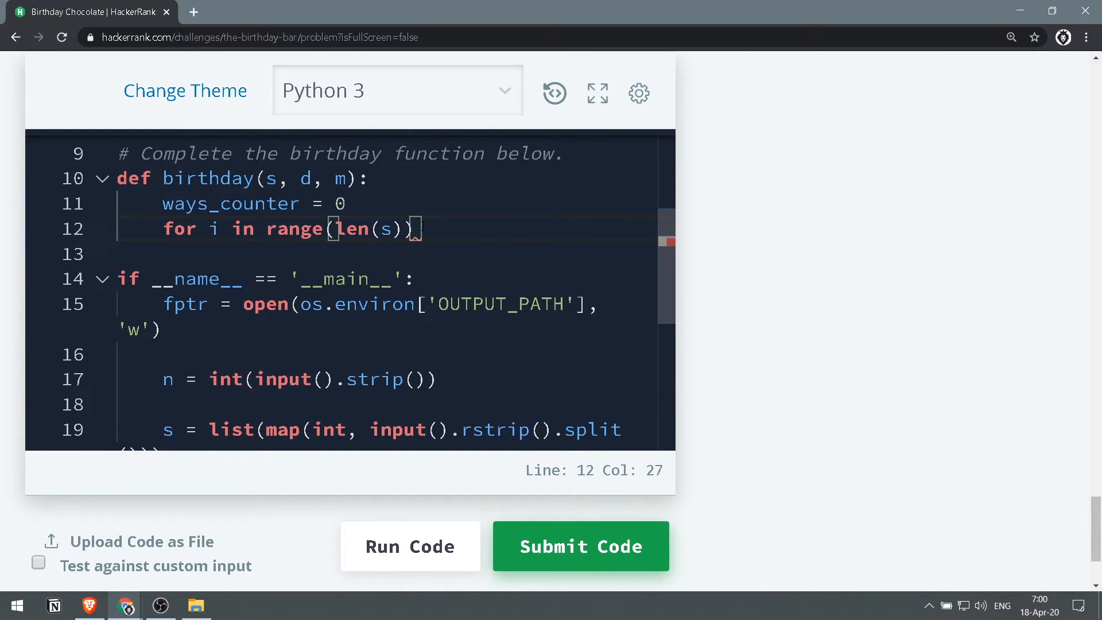
{"action": "key", "text": "Left"}
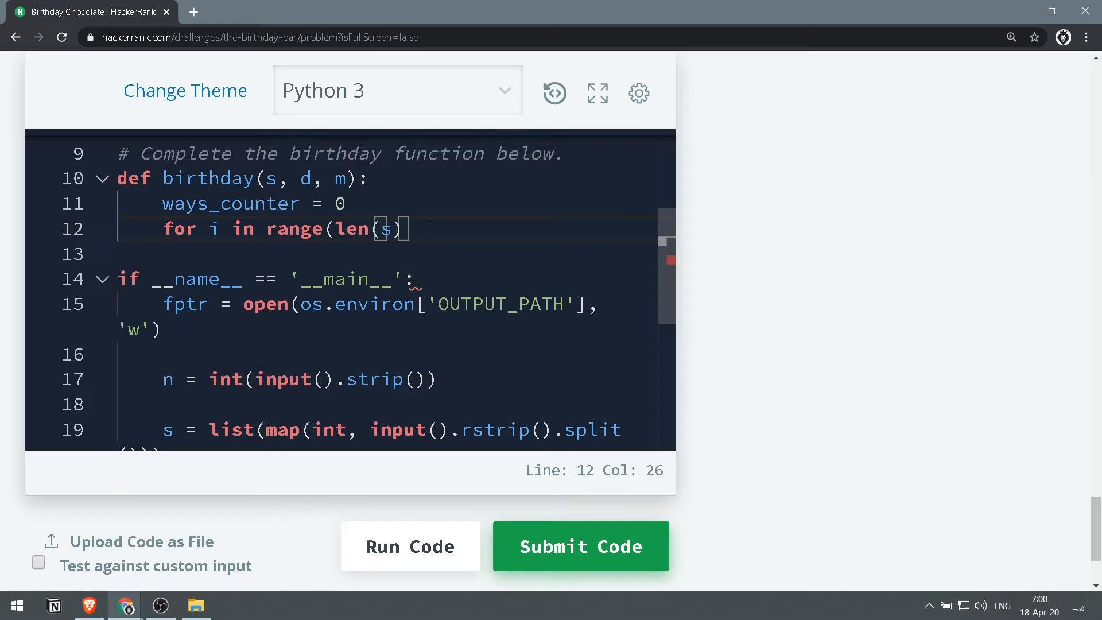
{"action": "key", "text": "Right"}
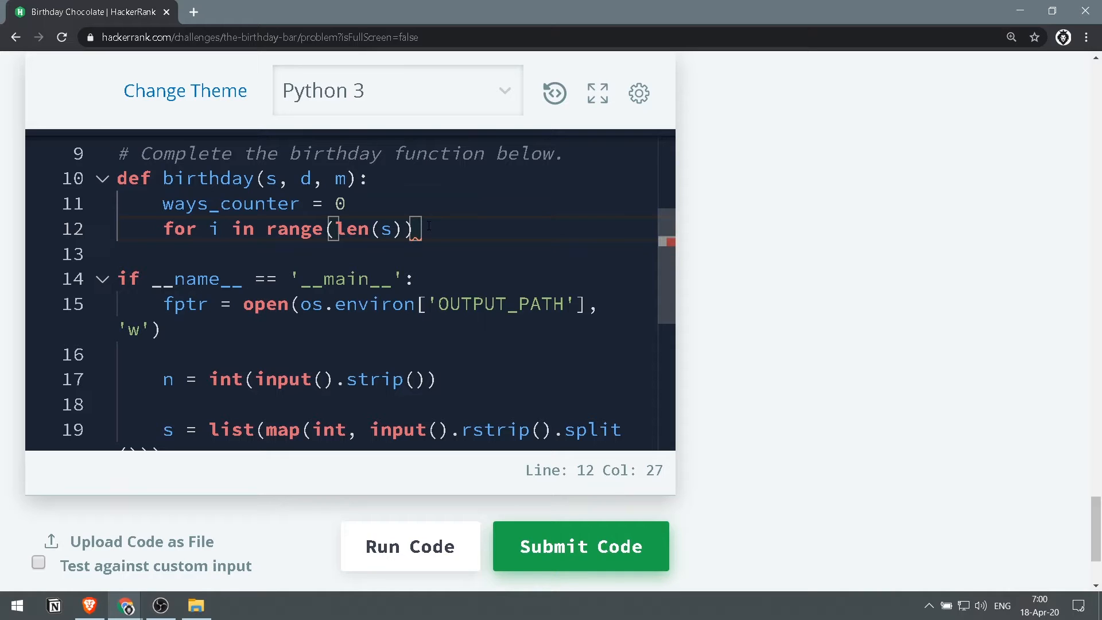
{"action": "type", "text": ":"}
{"action": "key", "text": "Return"}
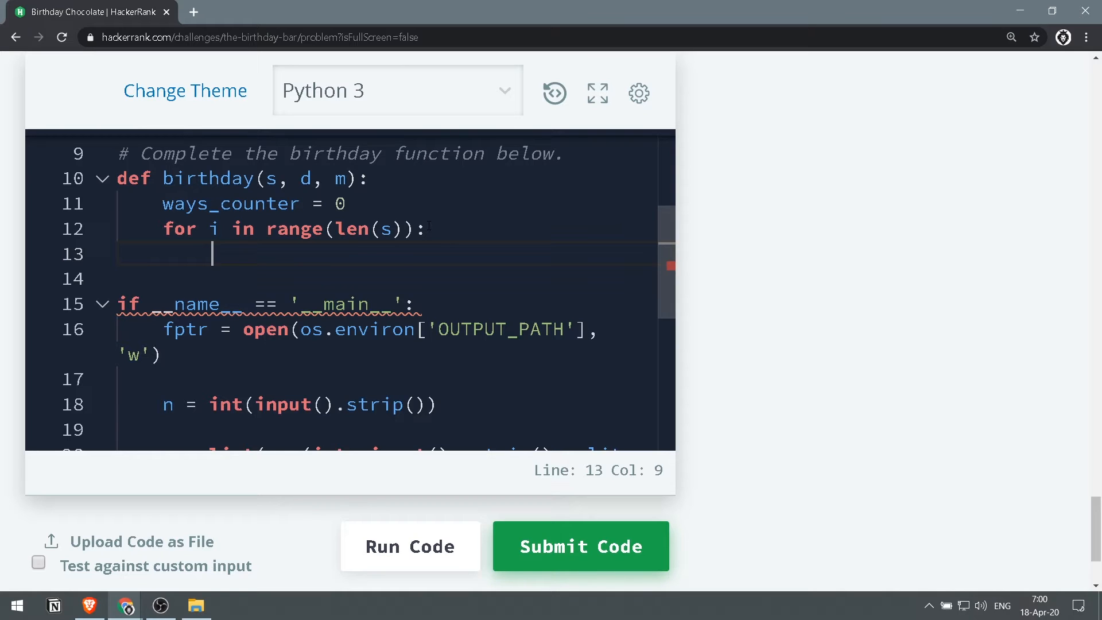
{"action": "type", "text": "tpt"}
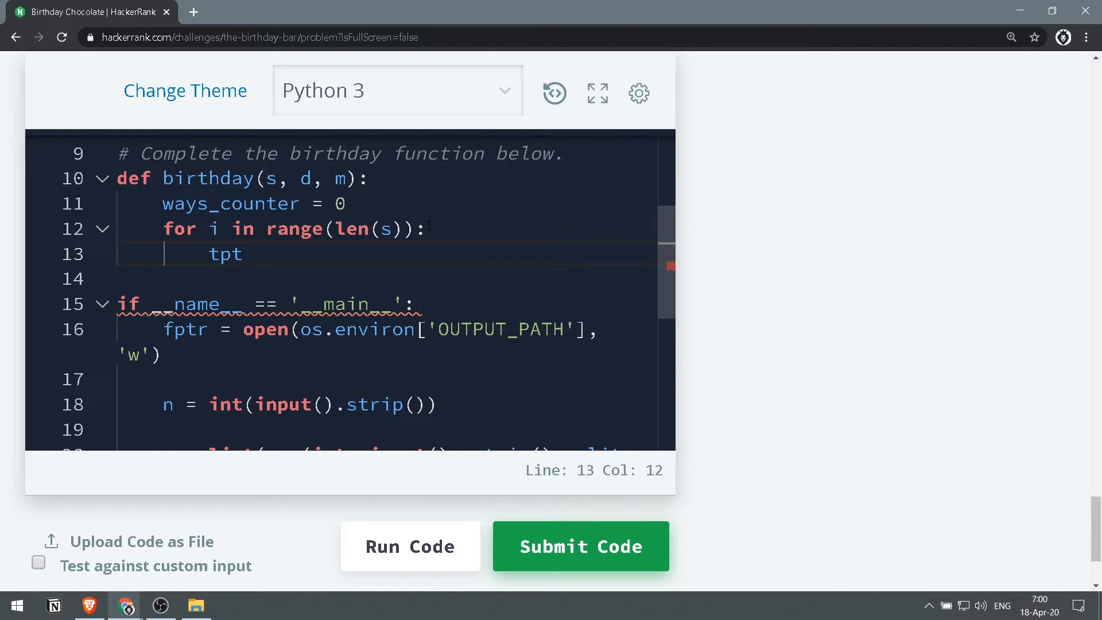
- Begin the line total = sum(s[ inside the loop, removing a stray i
{"action": "key", "text": "BackSpace"}
{"action": "key", "text": "BackSpace"}
{"action": "type", "text": "otal = "}
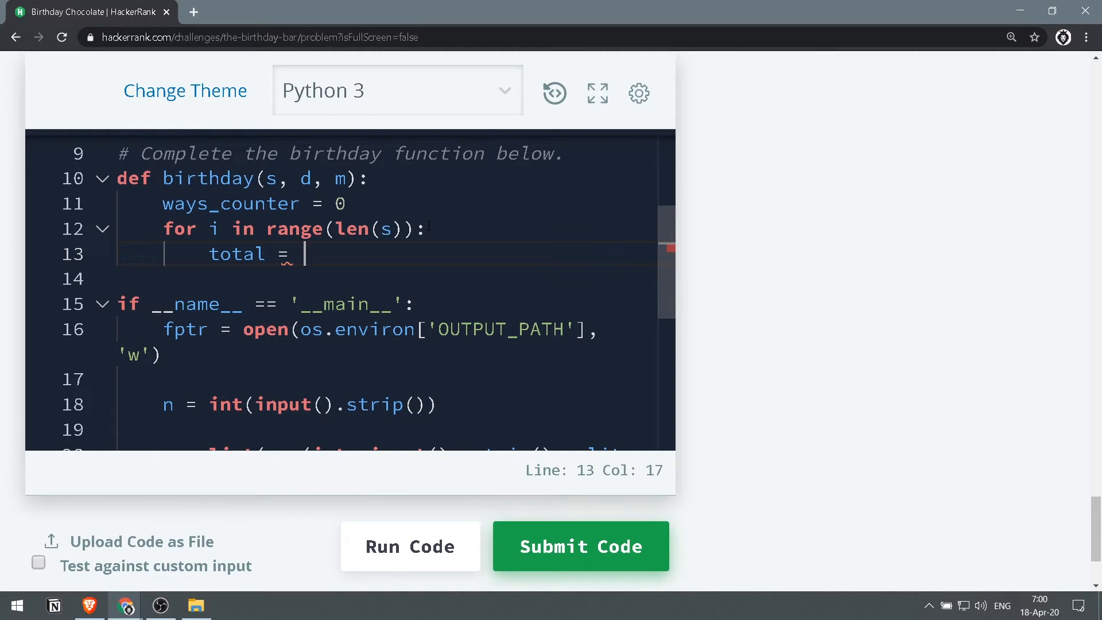
{"action": "type", "text": "sum("}
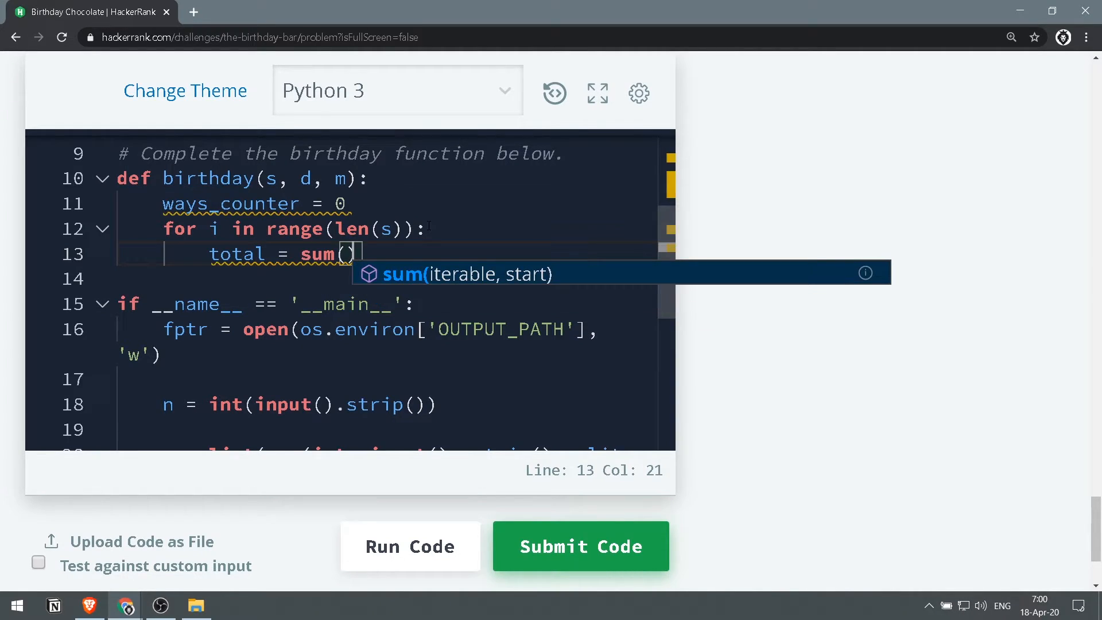
{"action": "key", "text": "Left"}
{"action": "key", "text": "Right"}
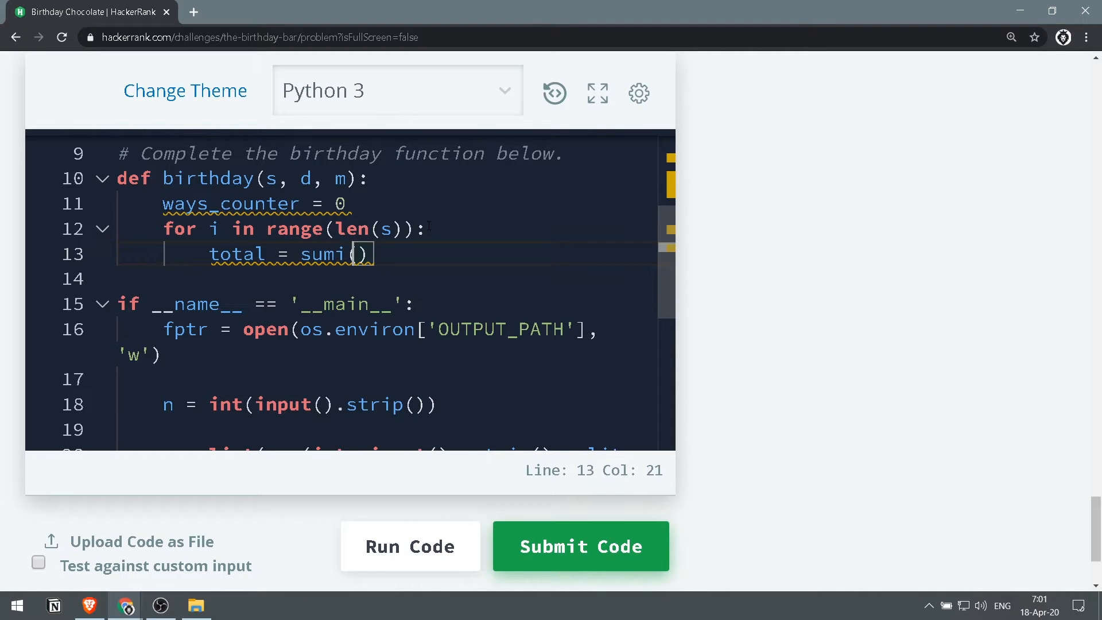
{"action": "key", "text": "Left"}
{"action": "type", "text": "i"}
{"action": "key", "text": "BackSpace"}
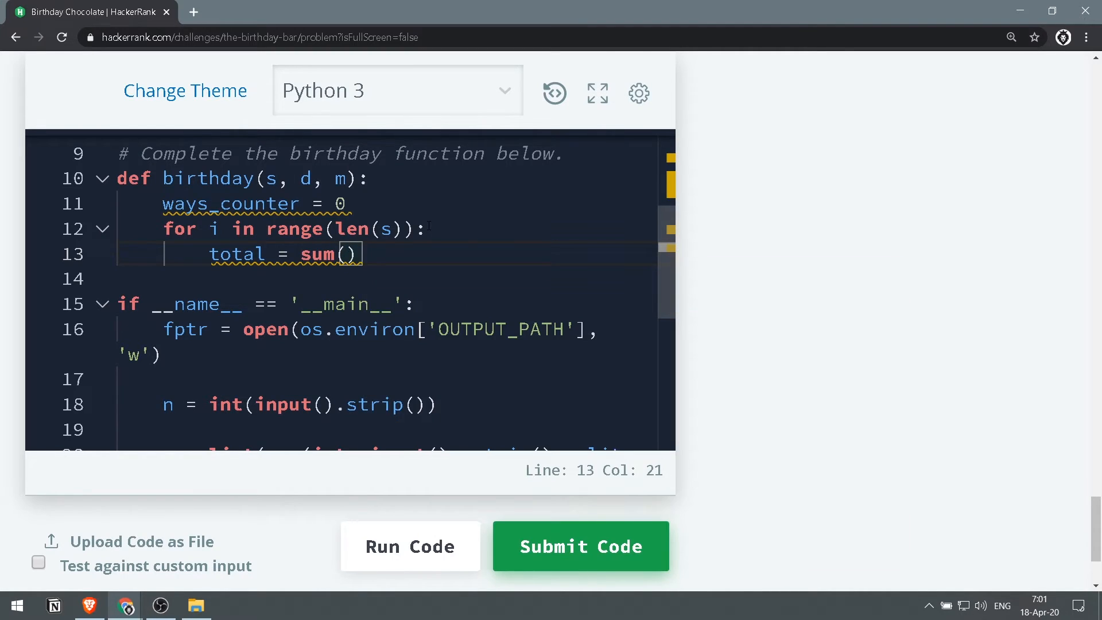
{"action": "type", "text": "s["}
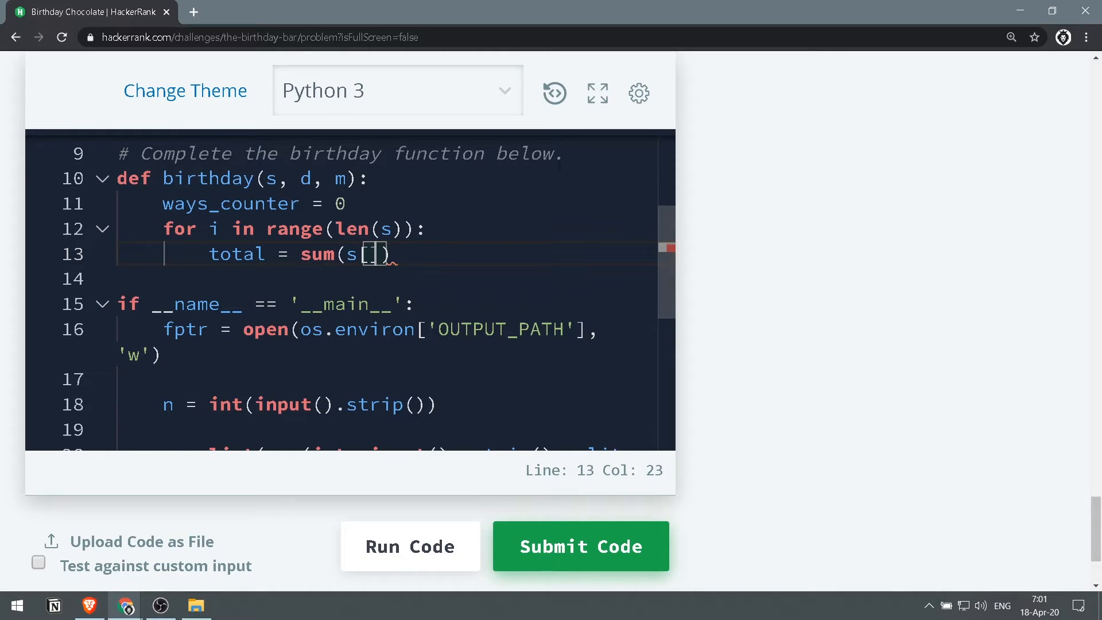
{"action": "scroll", "coordinate": [345, 301], "scroll_direction": "up", "scroll_amount": 5}
{"action": "scroll", "coordinate": [234, 302], "scroll_direction": "up", "scroll_amount": 3}
{"action": "scroll", "coordinate": [130, 298], "scroll_direction": "up", "scroll_amount": 3}
{"action": "scroll", "coordinate": [129, 298], "scroll_direction": "up", "scroll_amount": 3}
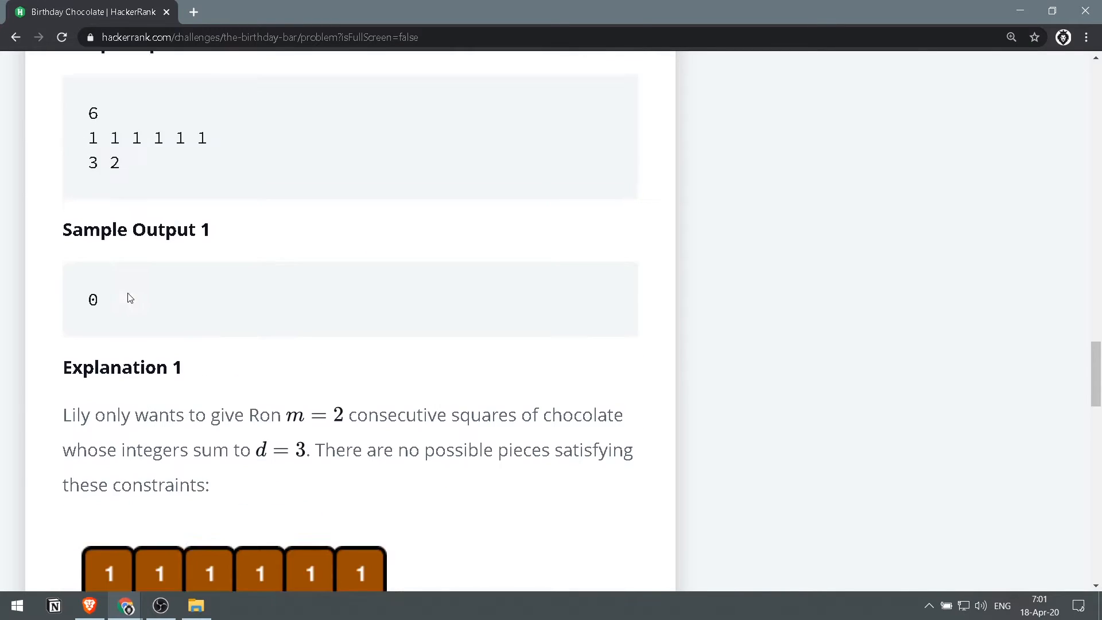
{"action": "scroll", "coordinate": [128, 298], "scroll_direction": "up", "scroll_amount": 2}
{"action": "left_click_drag", "start_coordinate": [86, 208], "coordinate": [241, 210]}
{"action": "scroll", "coordinate": [241, 210], "scroll_direction": "up", "scroll_amount": 4}
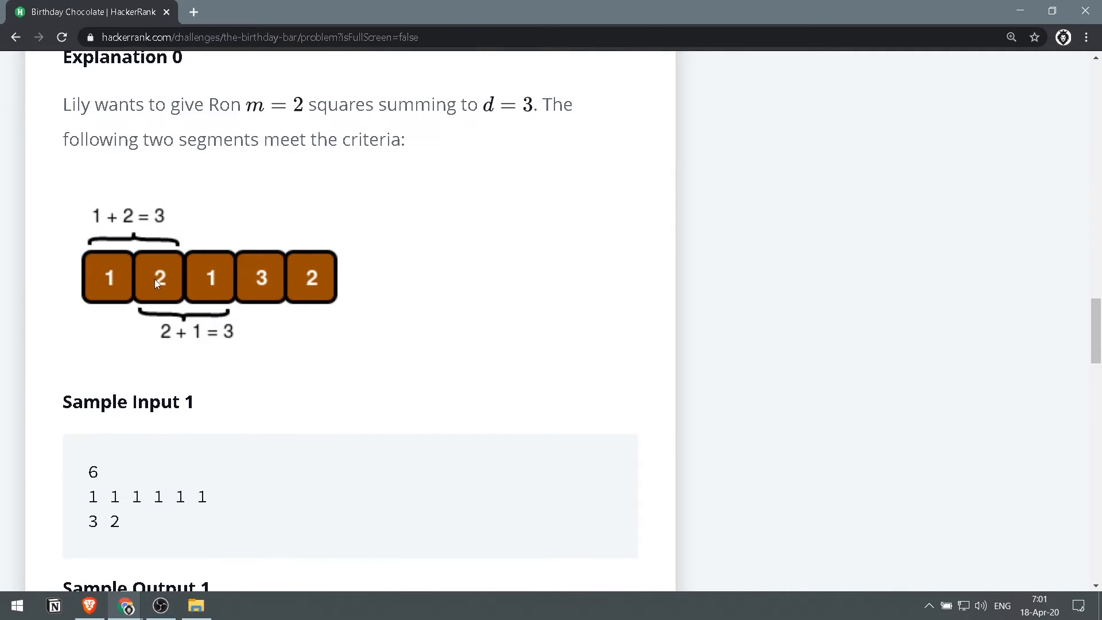
{"action": "scroll", "coordinate": [154, 279], "scroll_direction": "up", "scroll_amount": 3}
{"action": "scroll", "coordinate": [111, 216], "scroll_direction": "up", "scroll_amount": 3}
{"action": "left_click_drag", "start_coordinate": [86, 185], "coordinate": [190, 185]}
{"action": "left_click", "coordinate": [290, 239]}
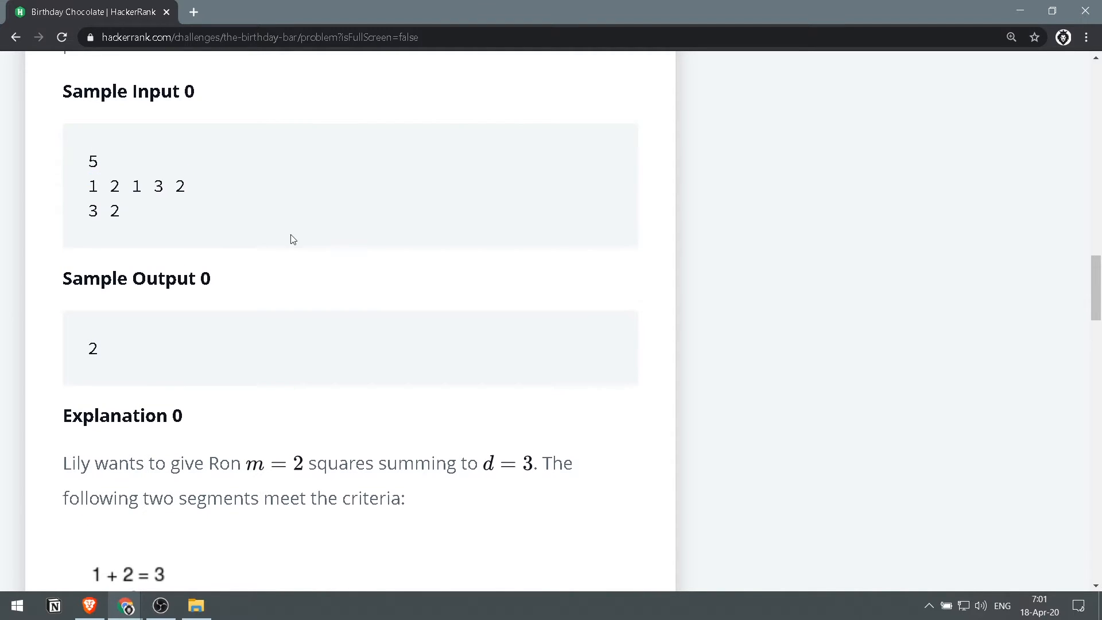
{"action": "scroll", "coordinate": [291, 238], "scroll_direction": "down", "scroll_amount": 5}
{"action": "scroll", "coordinate": [291, 239], "scroll_direction": "down", "scroll_amount": 5}
{"action": "scroll", "coordinate": [289, 239], "scroll_direction": "down", "scroll_amount": 4}
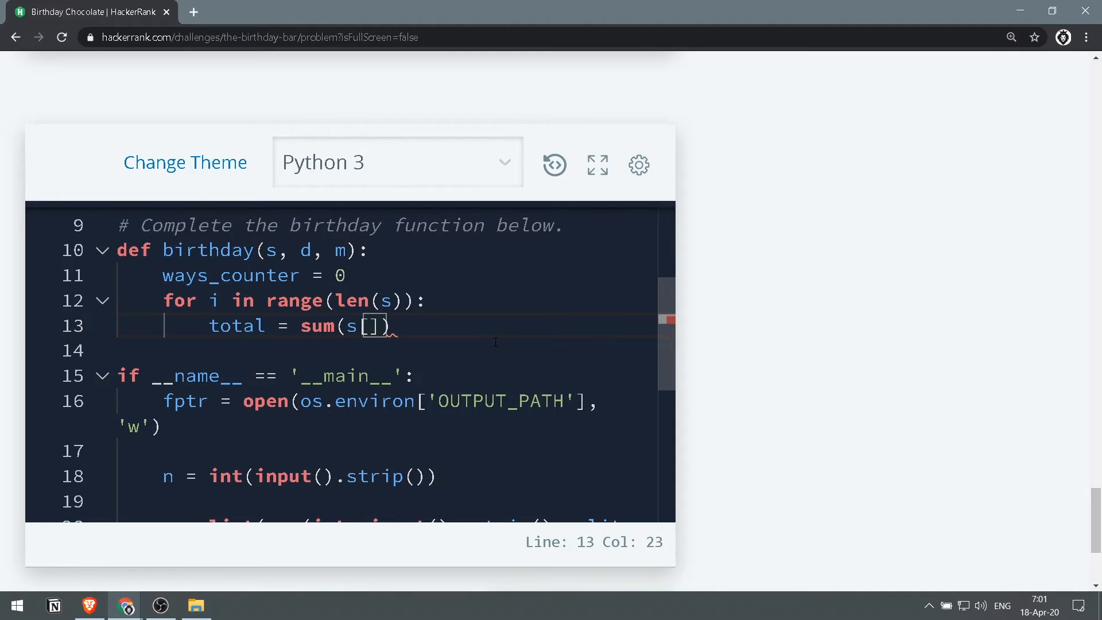
- Fill the slice so line 13 reads total = sum(s[i:i+m])
{"action": "key", "text": "Left"}
{"action": "key", "text": "Right"}
{"action": "type", "text": "i:"}
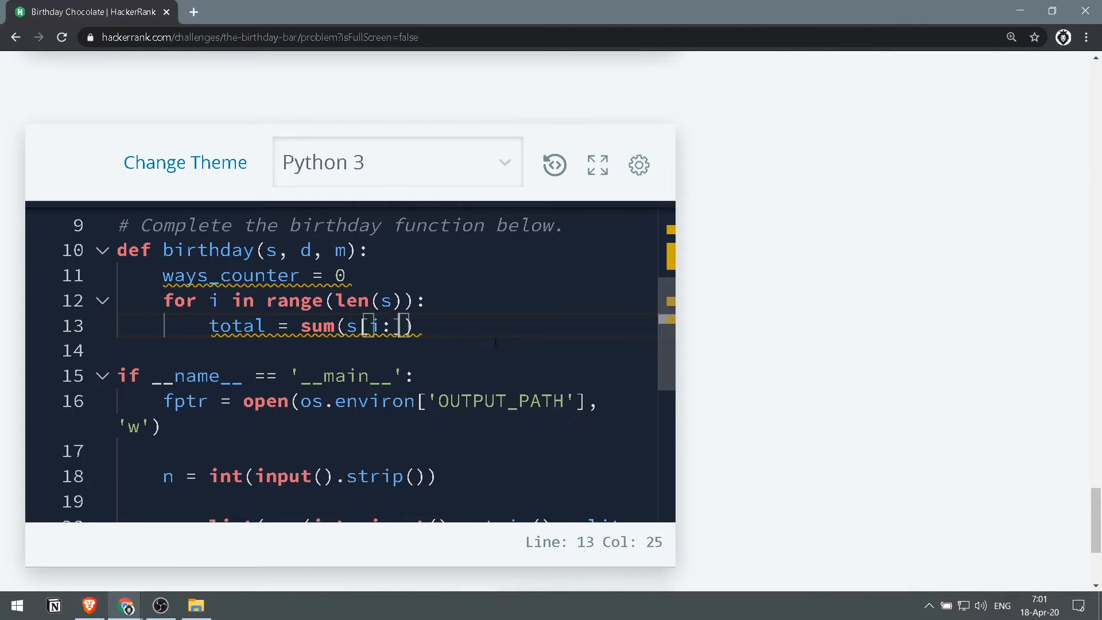
{"action": "type", "text": "i+"}
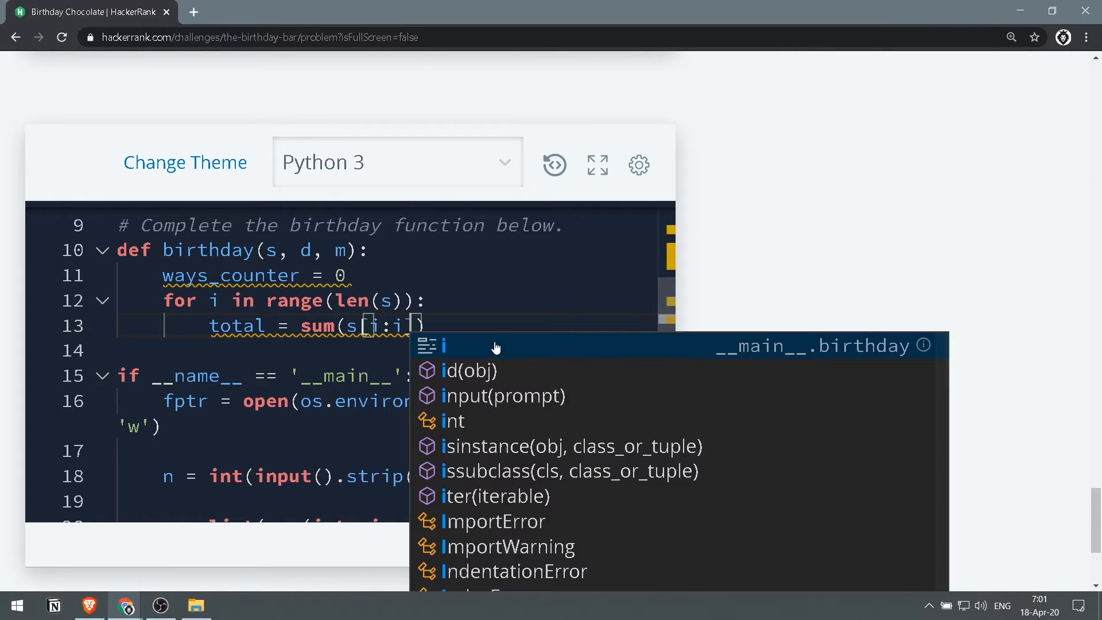
{"action": "type", "text": "m"}
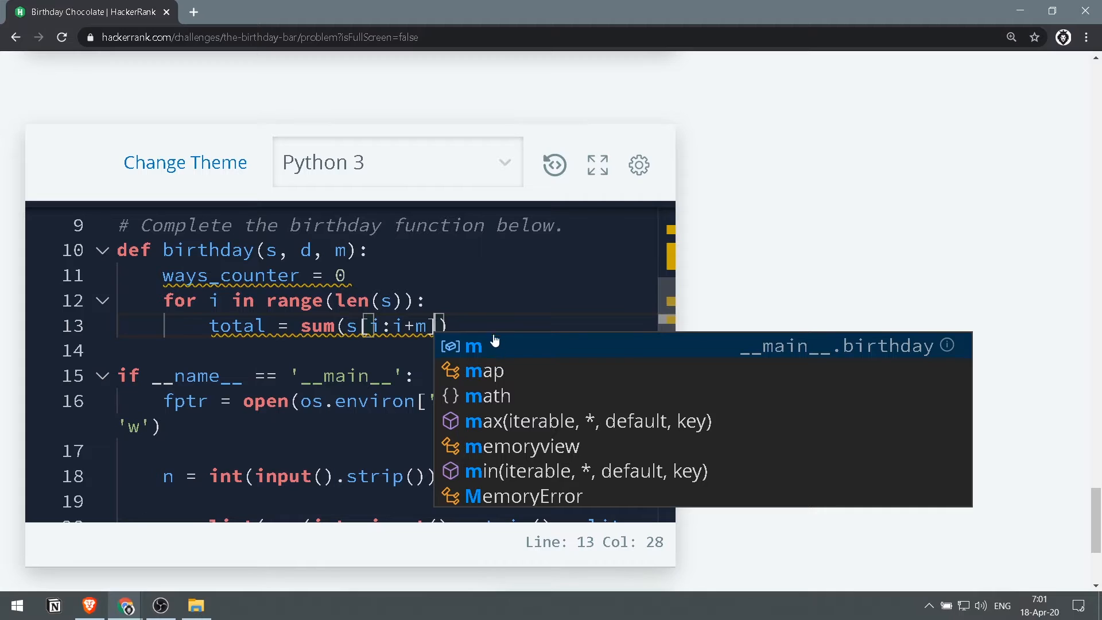
{"action": "key", "text": "Escape"}
{"action": "key", "text": "Right"}
{"action": "key", "text": "Right"}
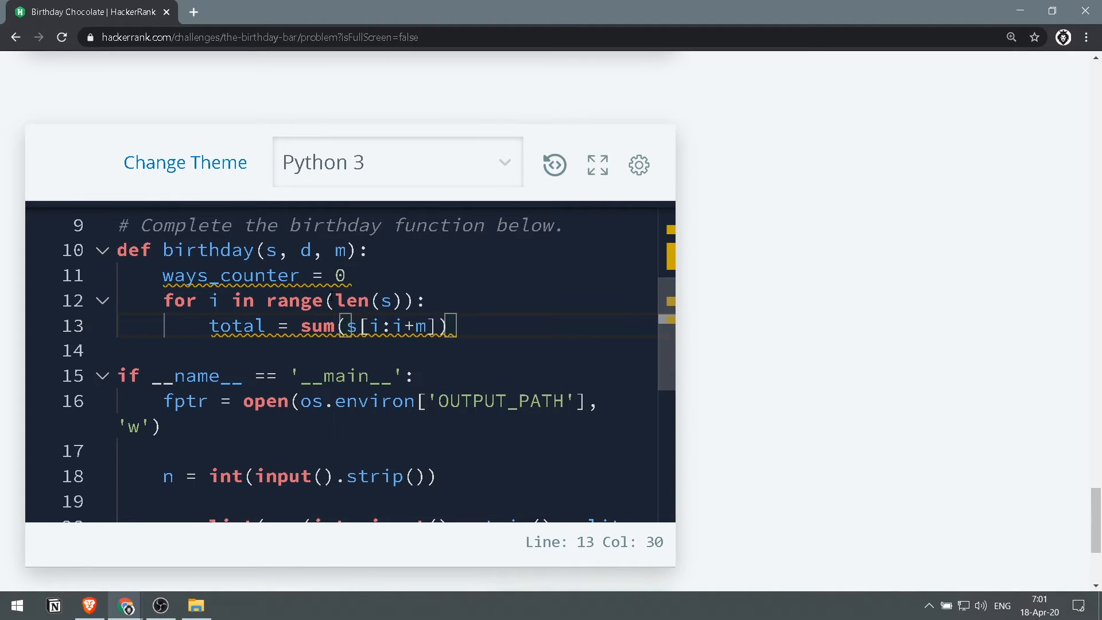
- Check the loop variable i on line 12 against the slice bounds on line 13
{"action": "left_click", "coordinate": [223, 300]}
{"action": "double_click", "coordinate": [213, 301]}
{"action": "left_click", "coordinate": [222, 300]}
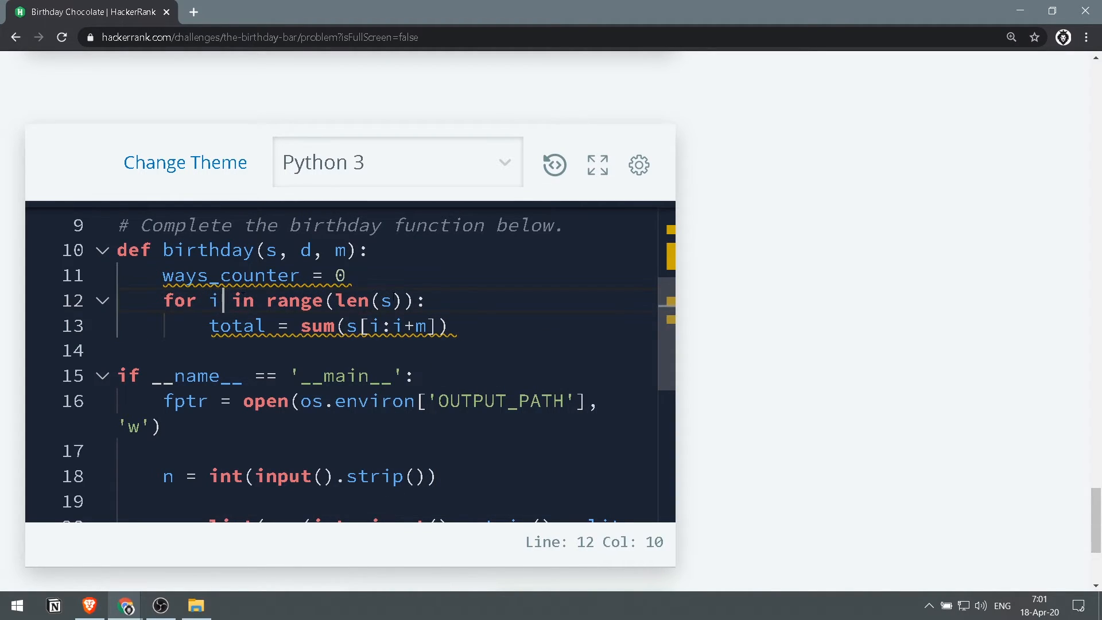
{"action": "key", "text": "End"}
{"action": "left_click", "coordinate": [210, 300]}
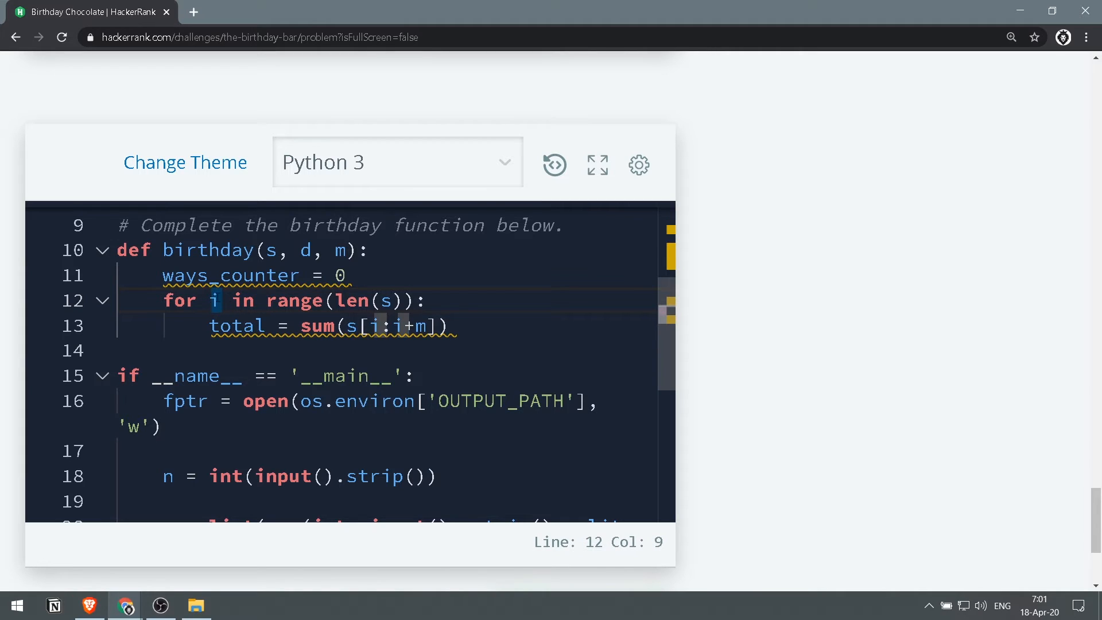
{"action": "left_click", "coordinate": [379, 325]}
{"action": "mouse_move", "coordinate": [237, 326]}
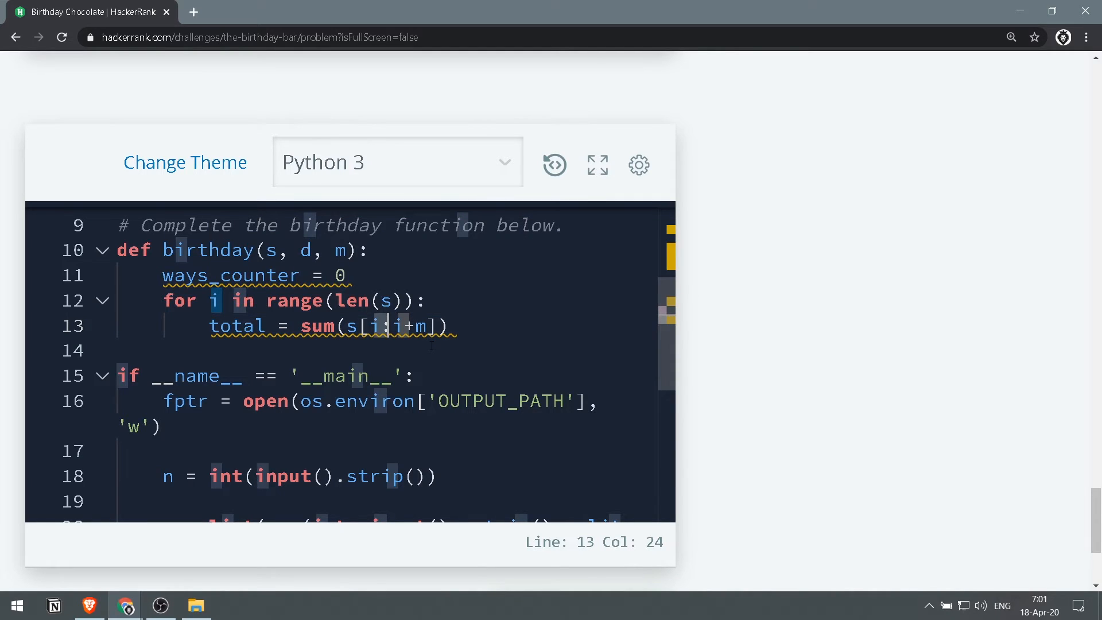
{"action": "left_click", "coordinate": [439, 325]}
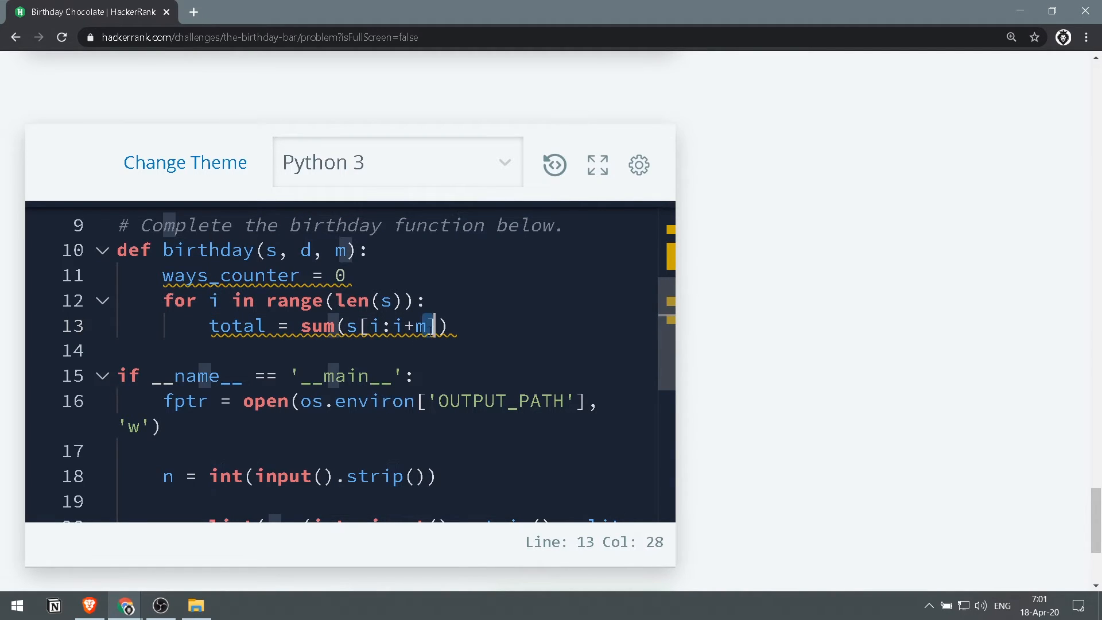
- Recheck Sample Input 0's first bar value and m value 2, then return to line 13
{"action": "left_click", "coordinate": [465, 326]}
{"action": "scroll", "coordinate": [120, 259], "scroll_direction": "up", "scroll_amount": 8}
{"action": "scroll", "coordinate": [121, 259], "scroll_direction": "up", "scroll_amount": 5}
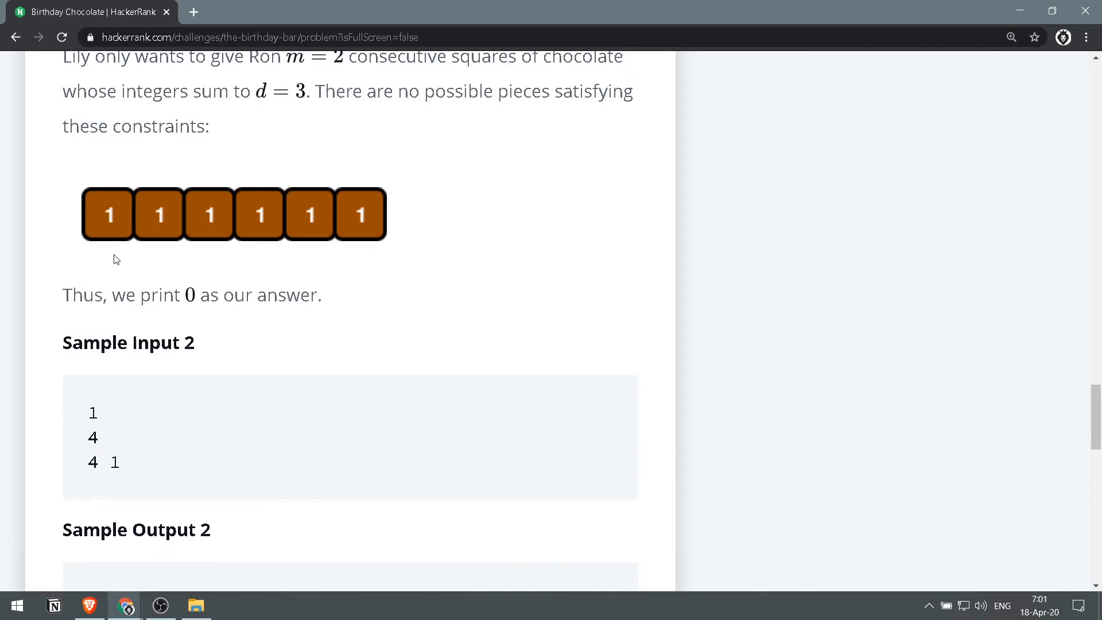
{"action": "scroll", "coordinate": [121, 258], "scroll_direction": "up", "scroll_amount": 5}
{"action": "scroll", "coordinate": [115, 258], "scroll_direction": "up", "scroll_amount": 5}
{"action": "scroll", "coordinate": [115, 259], "scroll_direction": "up", "scroll_amount": 1}
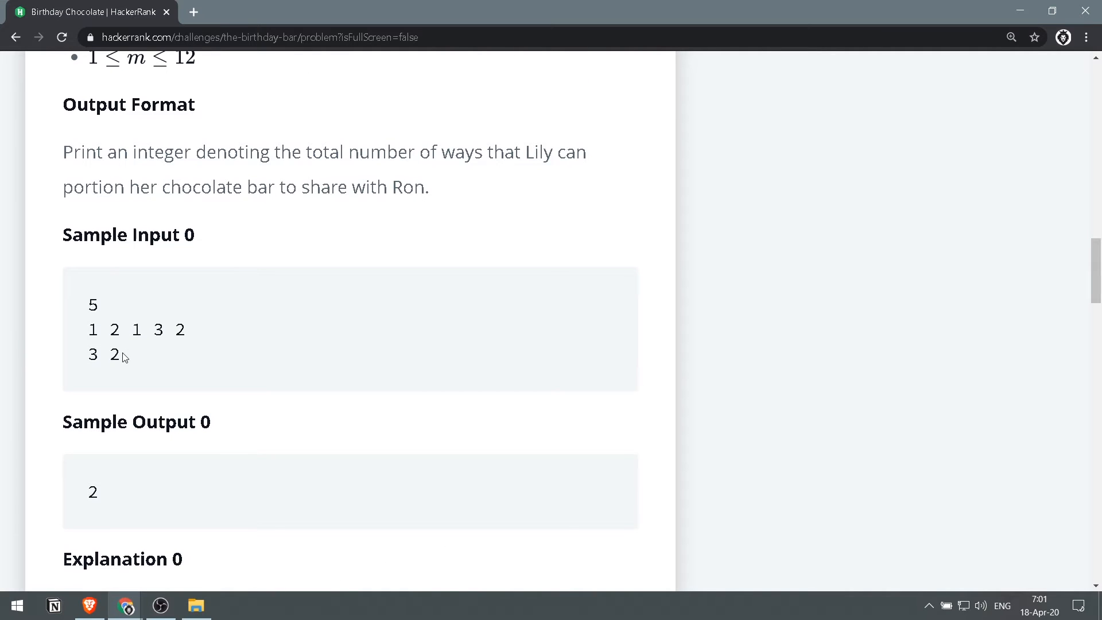
{"action": "left_click_drag", "start_coordinate": [89, 330], "coordinate": [106, 331]}
{"action": "left_click", "coordinate": [121, 357]}
{"action": "double_click", "coordinate": [114, 355]}
{"action": "left_click", "coordinate": [132, 357]}
{"action": "scroll", "coordinate": [132, 357], "scroll_direction": "down", "scroll_amount": 6}
{"action": "scroll", "coordinate": [95, 346], "scroll_direction": "down", "scroll_amount": 6}
{"action": "scroll", "coordinate": [96, 345], "scroll_direction": "down", "scroll_amount": 4}
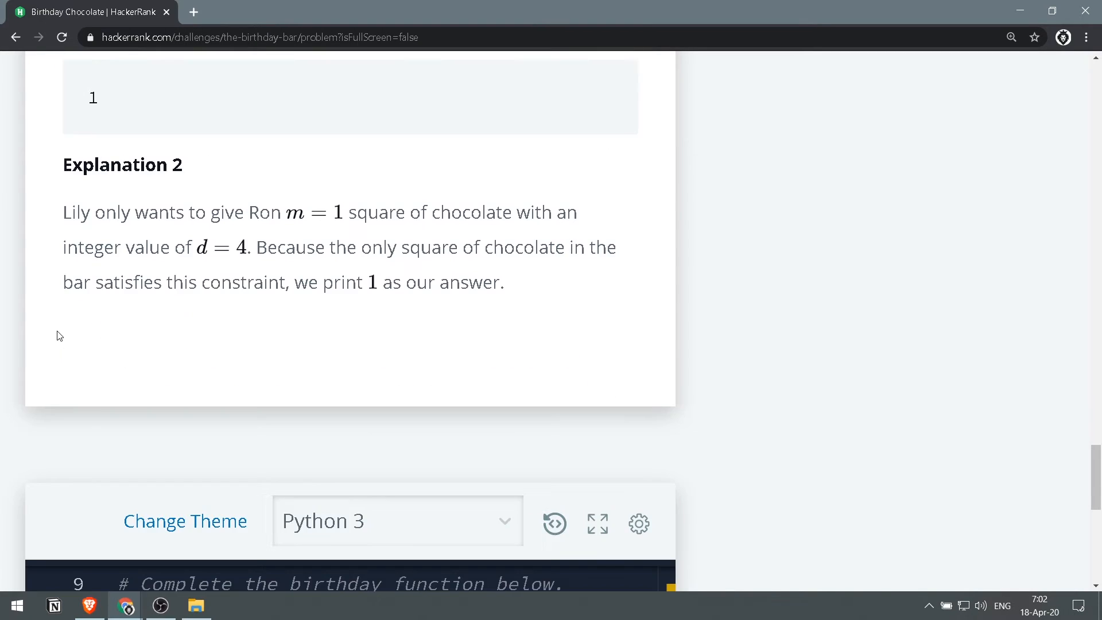
{"action": "scroll", "coordinate": [59, 335], "scroll_direction": "up", "scroll_amount": 5}
{"action": "scroll", "coordinate": [58, 335], "scroll_direction": "up", "scroll_amount": 10}
{"action": "scroll", "coordinate": [59, 335], "scroll_direction": "down", "scroll_amount": 2}
{"action": "scroll", "coordinate": [59, 335], "scroll_direction": "up", "scroll_amount": 3}
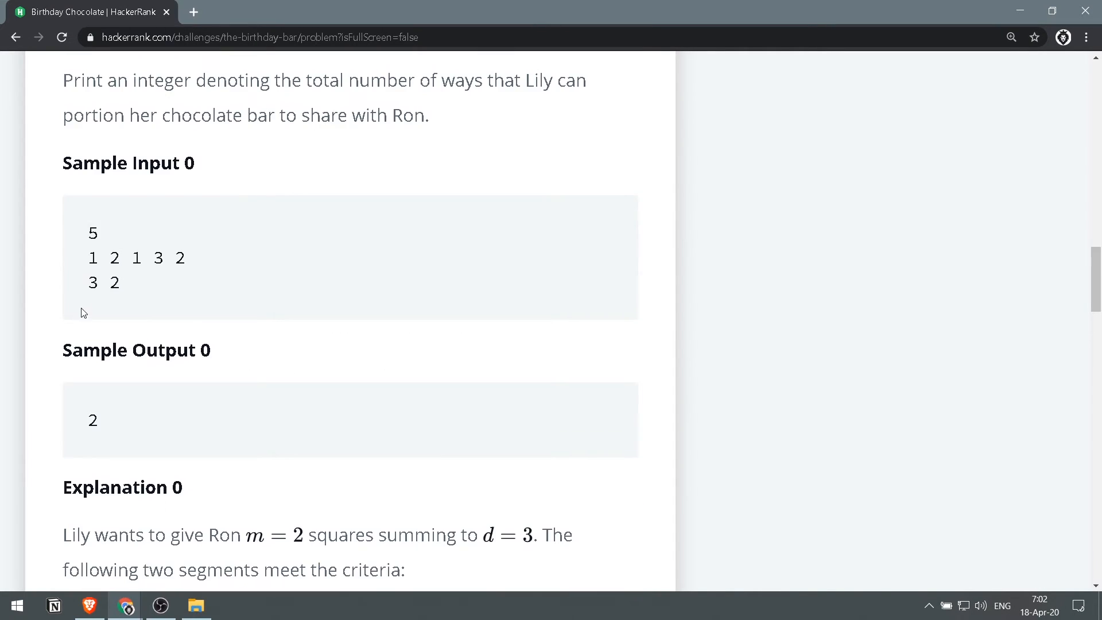
{"action": "left_click_drag", "start_coordinate": [87, 258], "coordinate": [123, 261]}
{"action": "scroll", "coordinate": [123, 262], "scroll_direction": "down", "scroll_amount": 5}
{"action": "scroll", "coordinate": [8, 267], "scroll_direction": "down", "scroll_amount": 6}
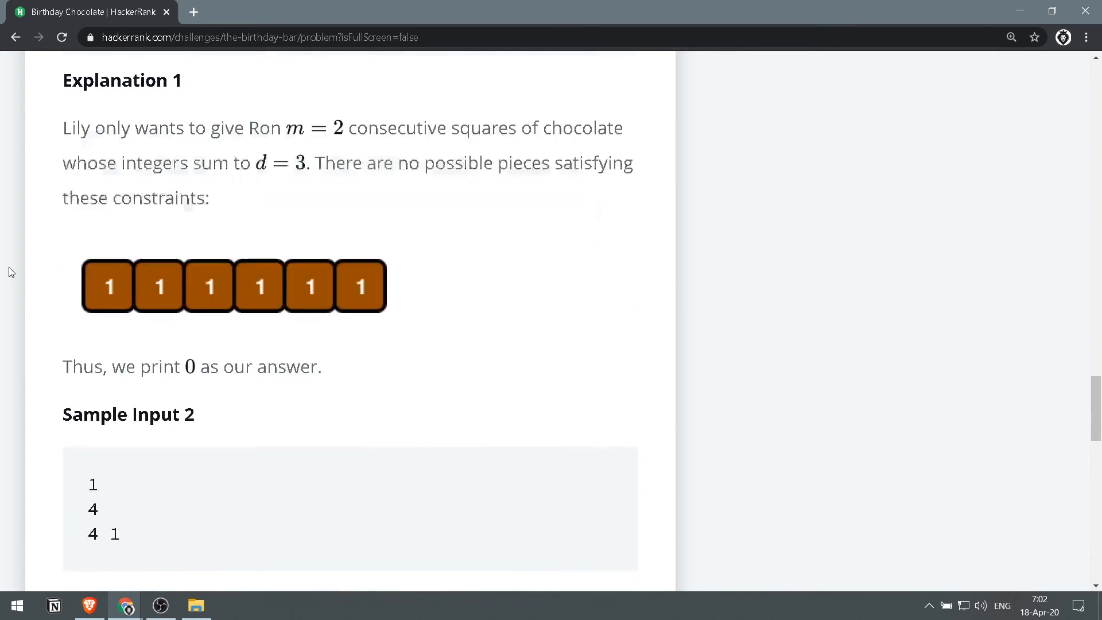
{"action": "scroll", "coordinate": [8, 267], "scroll_direction": "down", "scroll_amount": 6}
{"action": "scroll", "coordinate": [9, 267], "scroll_direction": "down", "scroll_amount": 3}
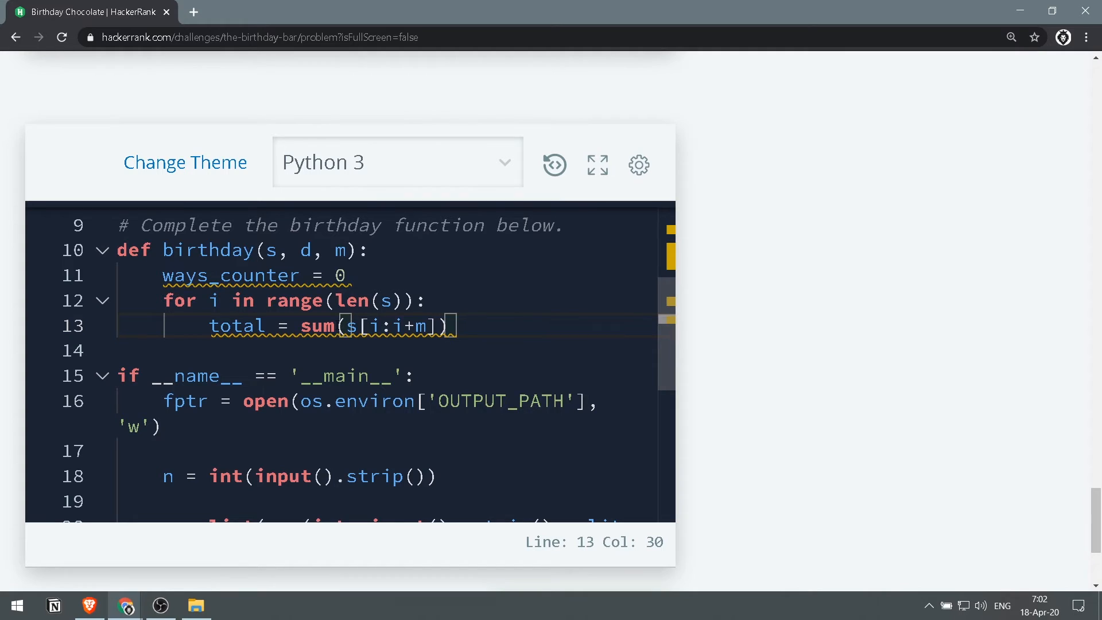
- Empty the sum() argument and comment out the total line with Ctrl+/
{"action": "left_click", "coordinate": [348, 326]}
{"action": "left_click_drag", "start_coordinate": [349, 326], "coordinate": [430, 326]}
{"action": "left_click", "coordinate": [461, 325]}
{"action": "left_click", "coordinate": [352, 326]}
{"action": "key", "text": "BackSpace"}
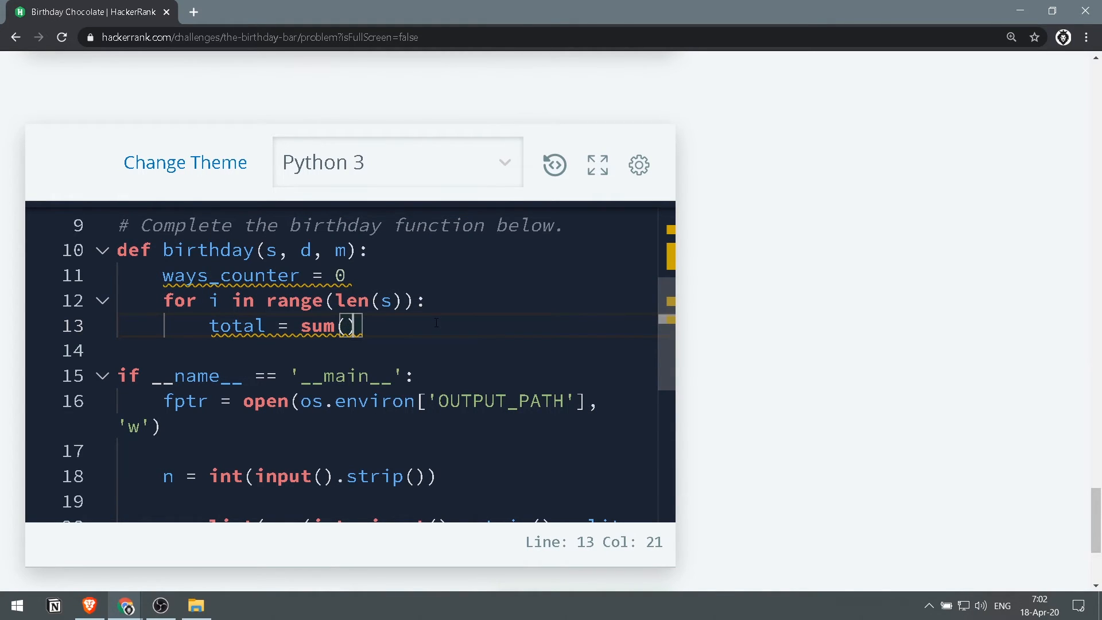
{"action": "key", "text": "Right"}
{"action": "key", "text": "ctrl+slash"}
- Add print(s[i:i+m]) as a new line inside the loop
{"action": "key", "text": "Up"}
{"action": "key", "text": "Right"}
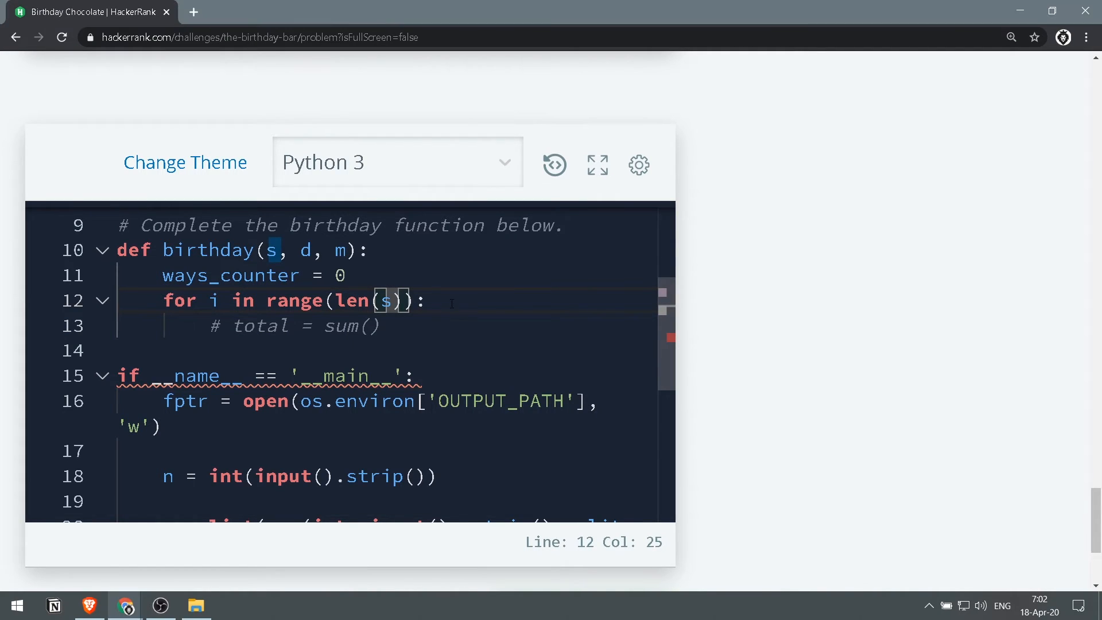
{"action": "key", "text": "End"}
{"action": "key", "text": "Return"}
{"action": "type", "text": "print"}
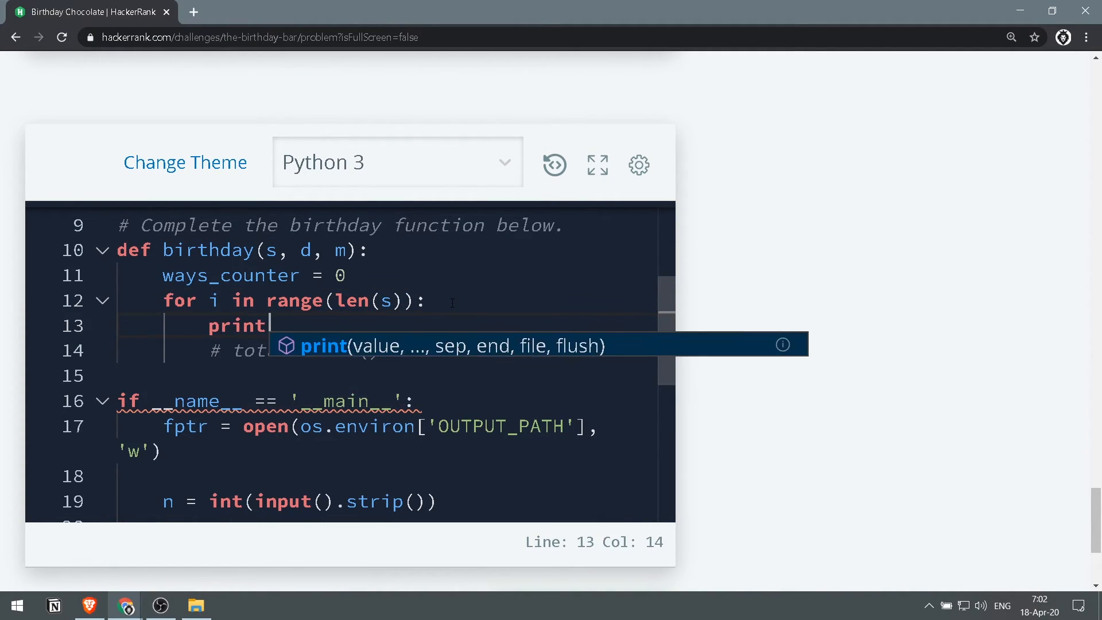
{"action": "type", "text": "(s[i:i+m]"}
{"action": "left_click", "coordinate": [452, 301]}
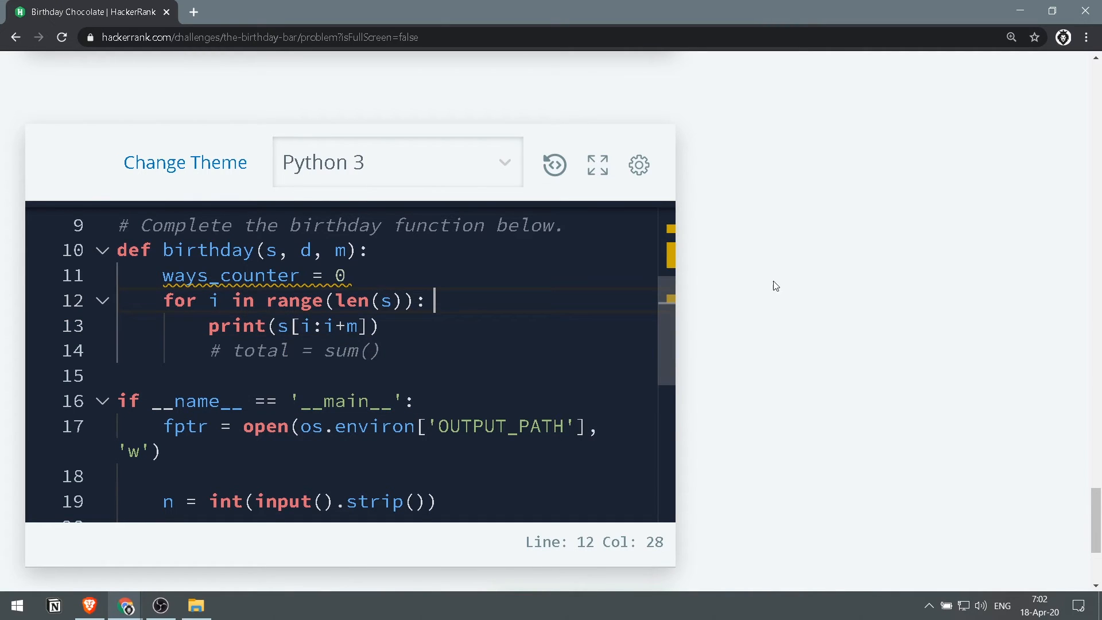
{"action": "scroll", "coordinate": [493, 356], "scroll_direction": "down", "scroll_amount": 5}
- Run the samples and review the debug slices [1, 2], [2, 1], [1, 3], [3, 2]
{"action": "left_click", "coordinate": [422, 384]}
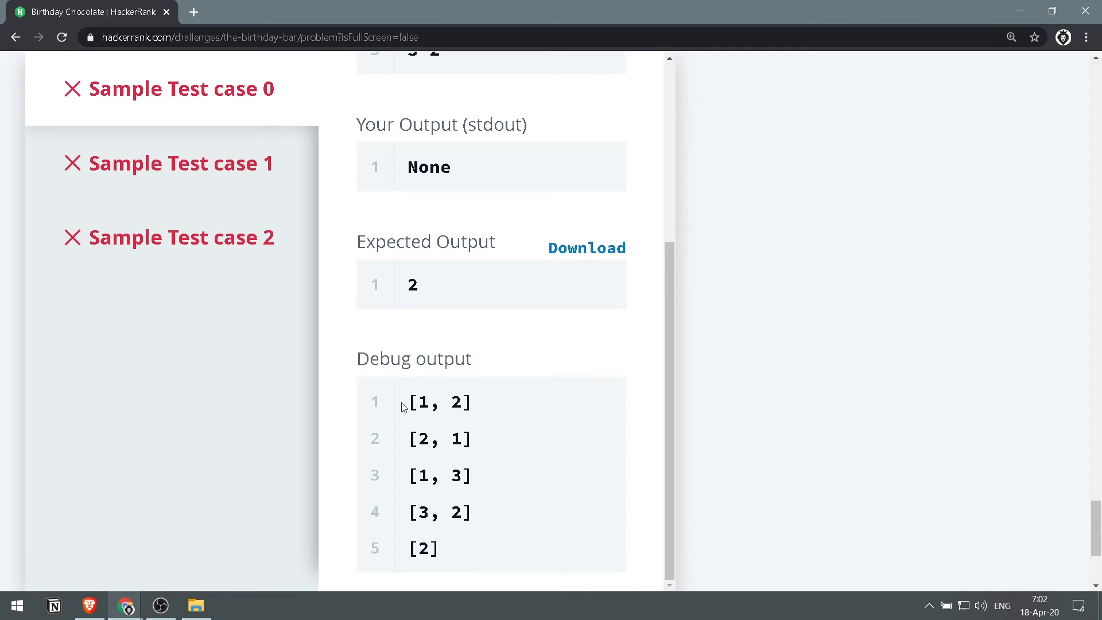
{"action": "left_click_drag", "start_coordinate": [409, 402], "coordinate": [474, 402]}
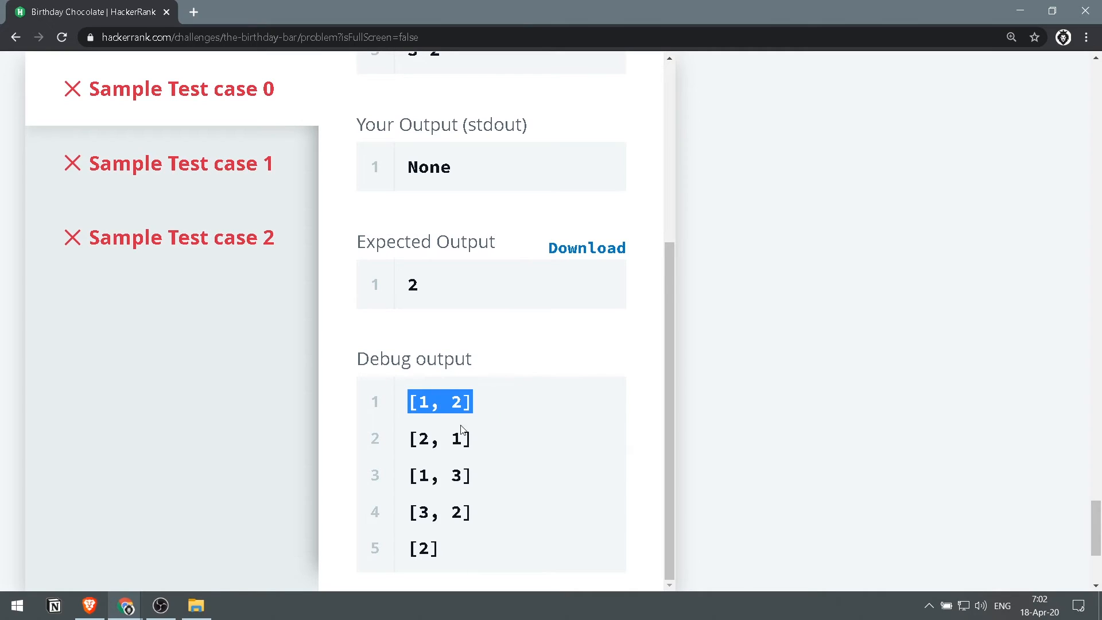
{"action": "left_click_drag", "start_coordinate": [409, 439], "coordinate": [483, 449]}
{"action": "left_click_drag", "start_coordinate": [408, 476], "coordinate": [487, 491]}
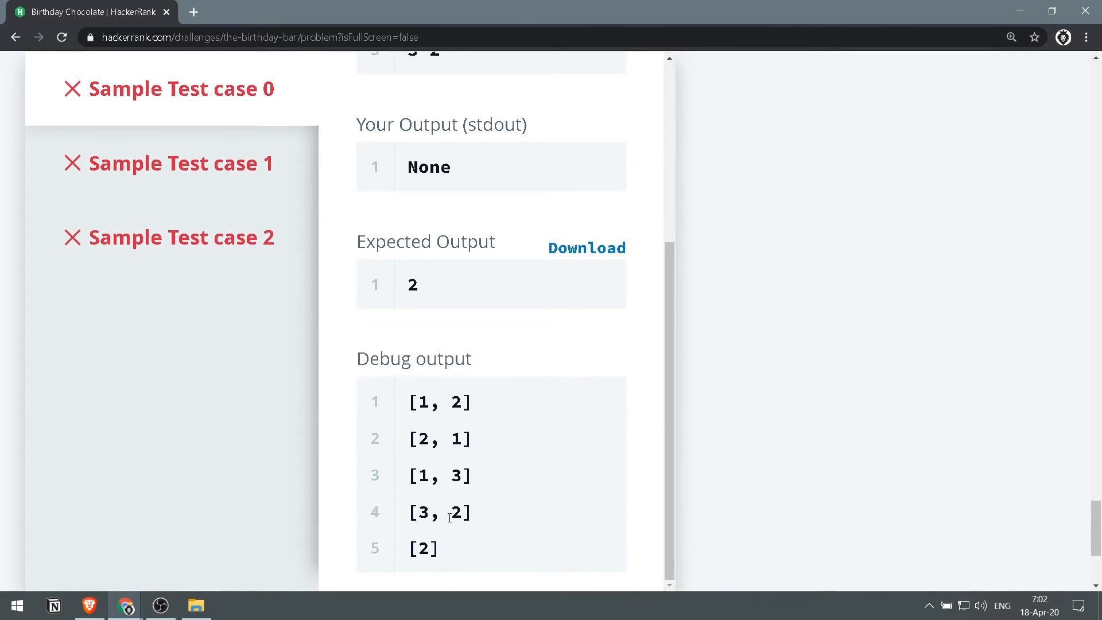
{"action": "left_click_drag", "start_coordinate": [419, 512], "coordinate": [527, 521]}
{"action": "left_click", "coordinate": [517, 551]}
{"action": "scroll", "coordinate": [724, 345], "scroll_direction": "up", "scroll_amount": 10}
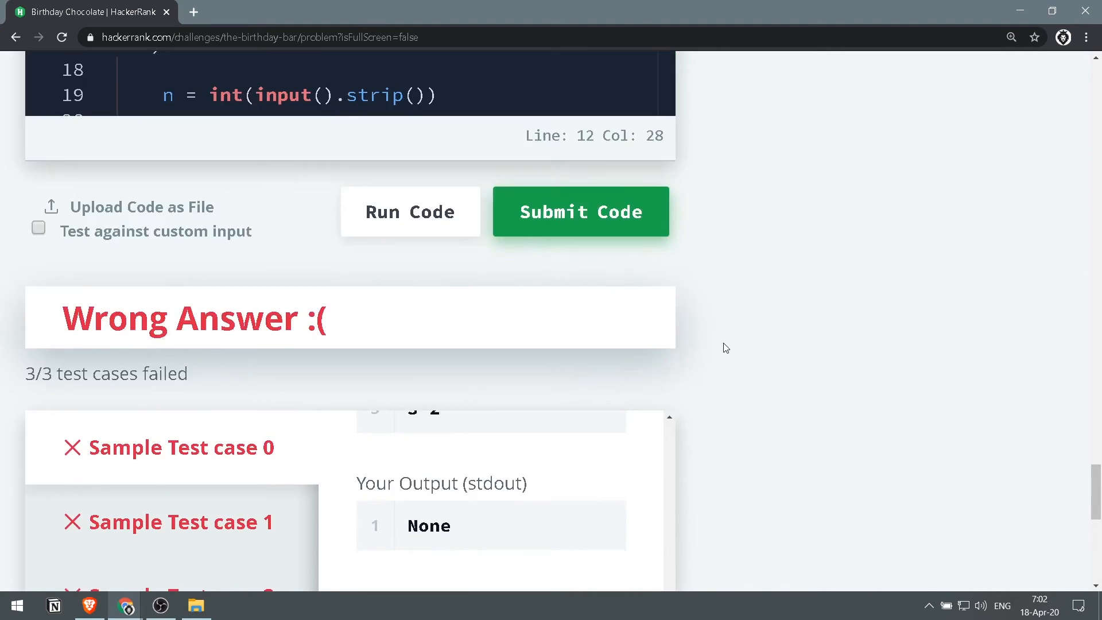
{"action": "scroll", "coordinate": [724, 345], "scroll_direction": "up", "scroll_amount": 5}
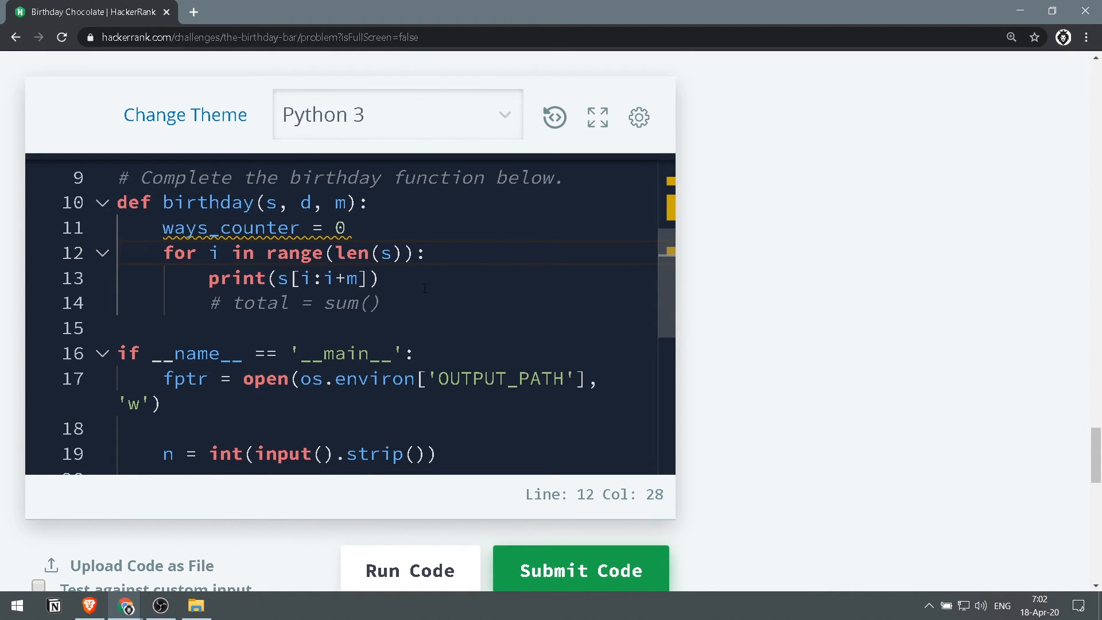
- Drop the print line and restore total = sum(s[i:i+m])
{"action": "left_click", "coordinate": [380, 303]}
{"action": "left_click_drag", "start_coordinate": [270, 278], "coordinate": [368, 279]}
{"action": "key", "text": "BackSpace"}
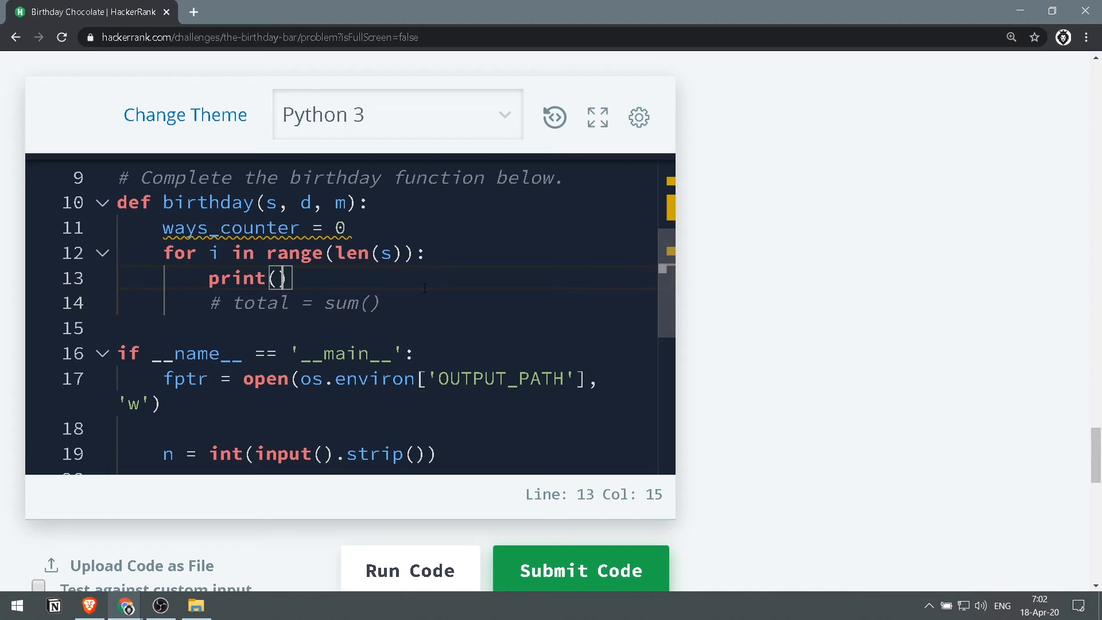
{"action": "key", "text": "BackSpace"}
{"action": "key", "text": "BackSpace"}
{"action": "type", "text": "total = sum(s[i:i+m]"}
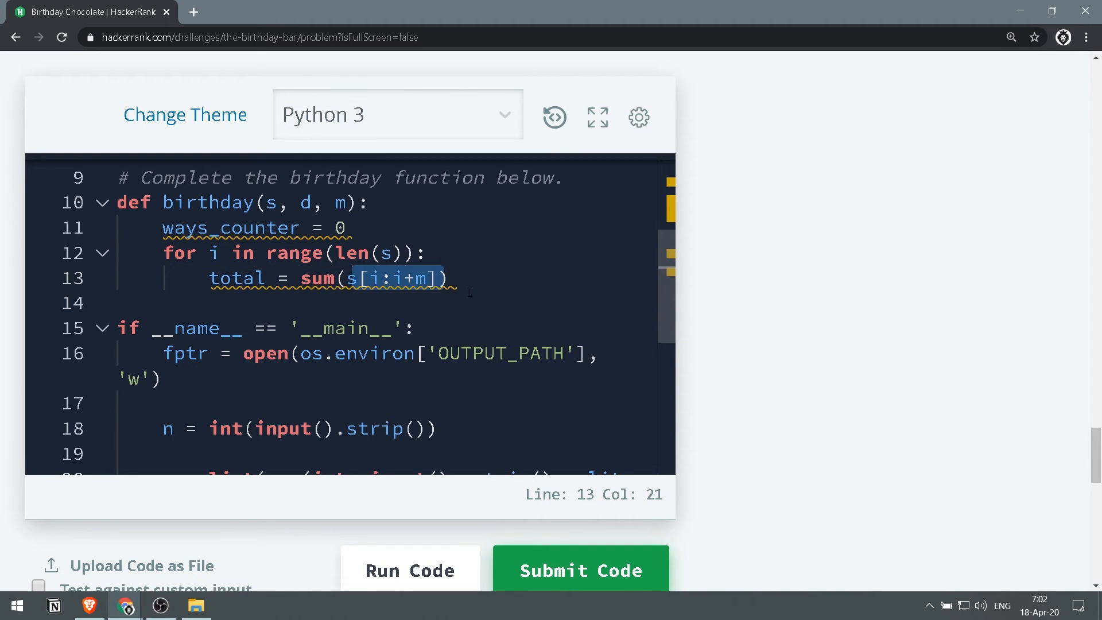
{"action": "key", "text": "Return"}
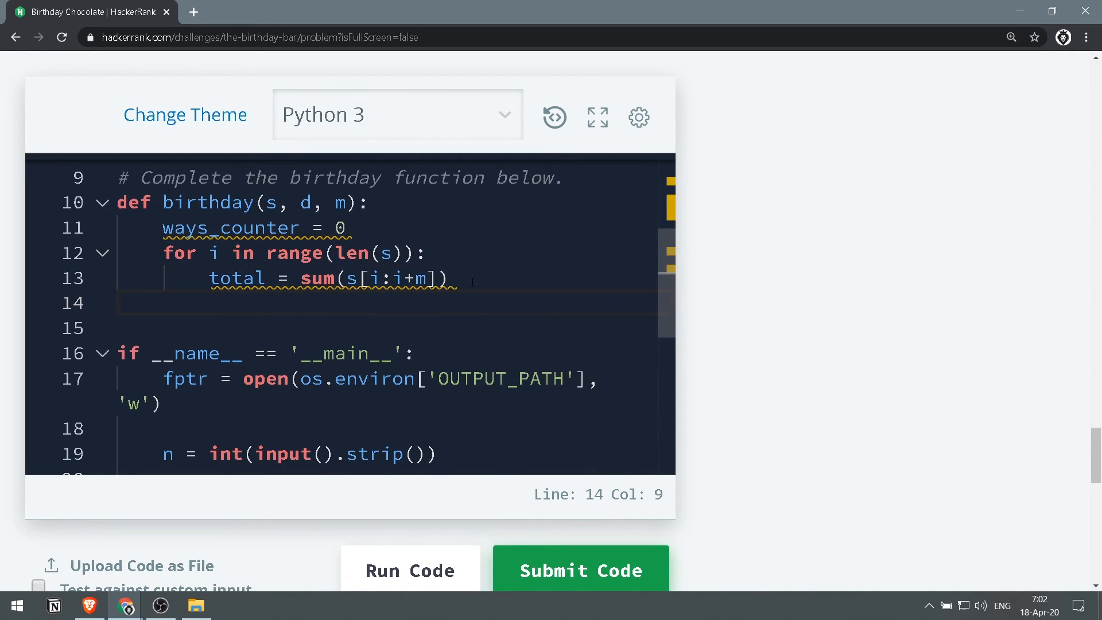
{"action": "type", "text": "if total "}
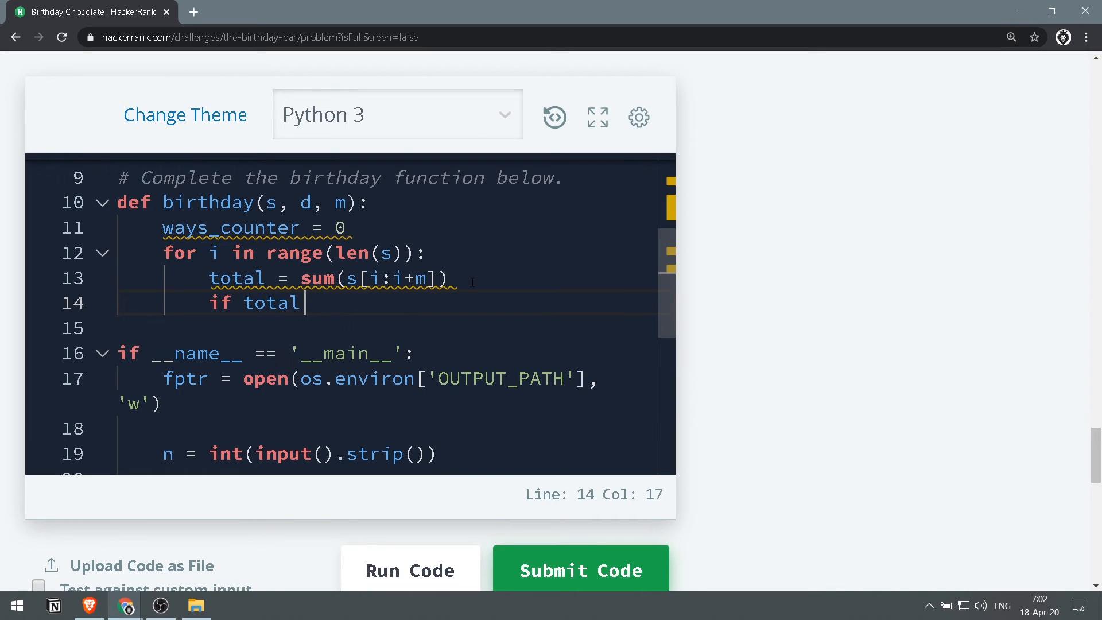
{"action": "type", "text": "== d:"}
- Add if total == d: ways_counter += 1 inside the loop
{"action": "key", "text": "Return"}
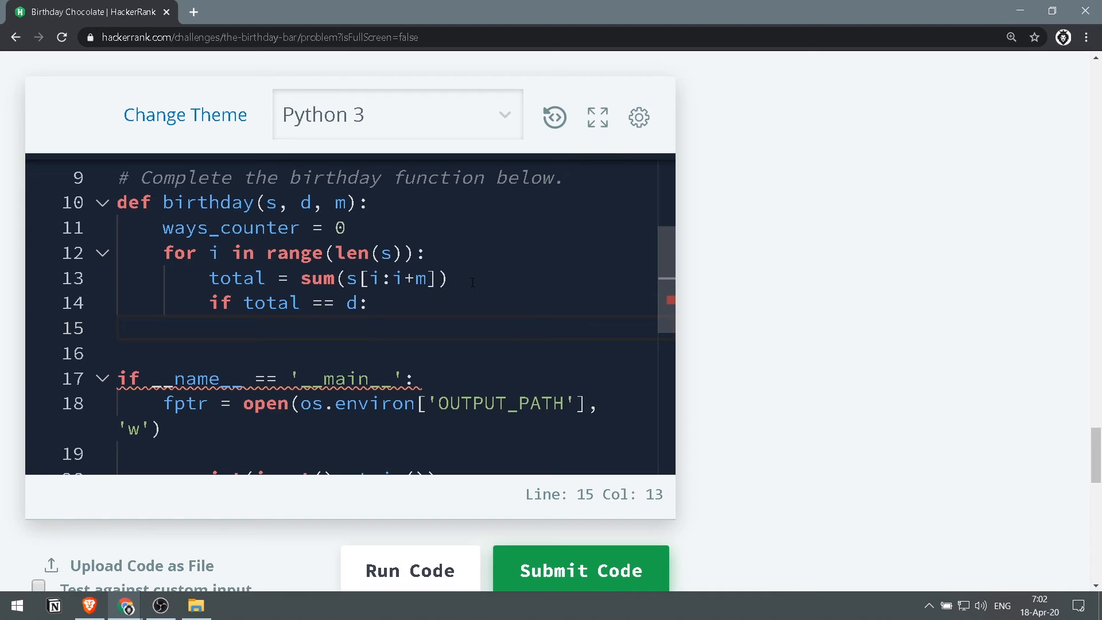
{"action": "type", "text": "c"}
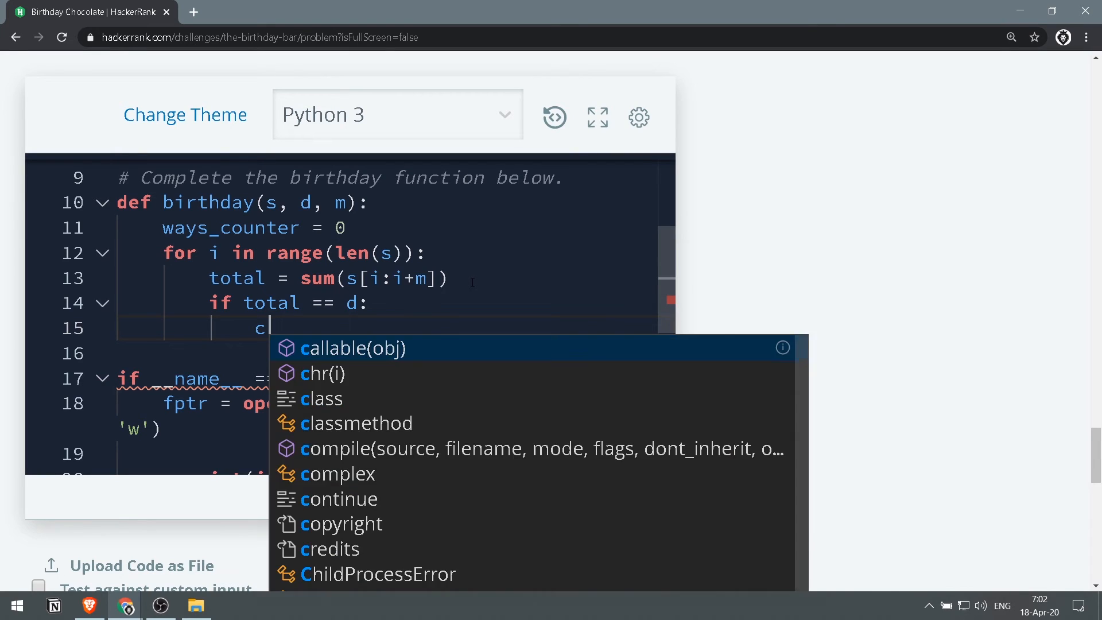
{"action": "key", "text": "BackSpace"}
{"action": "type", "text": "way"}
{"action": "key", "text": "Tab"}
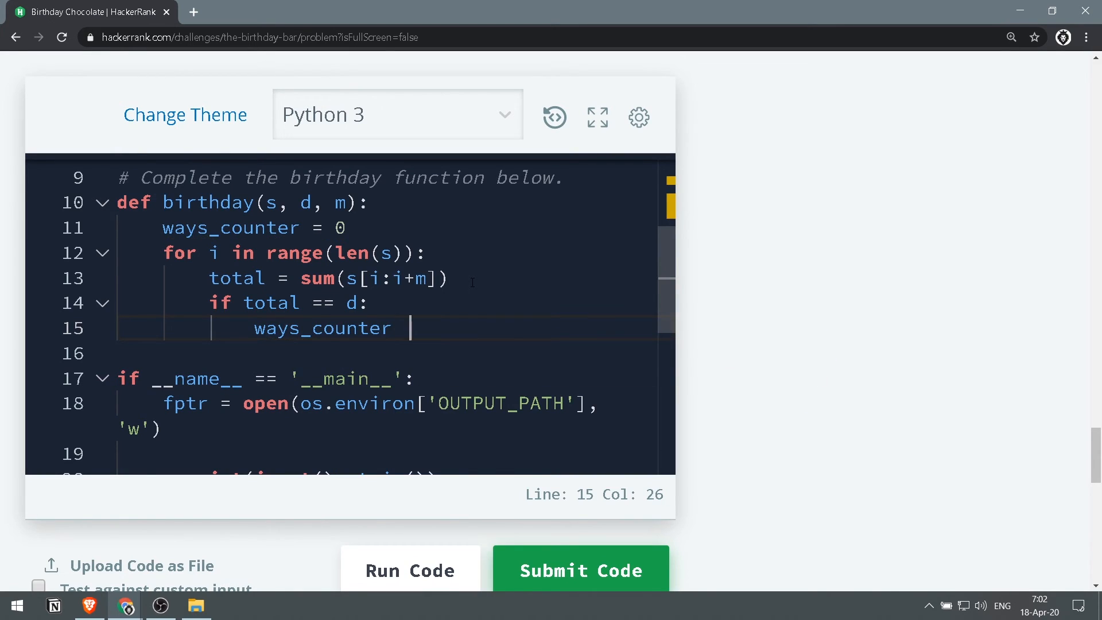
{"action": "type", "text": "+"}
{"action": "key", "text": "BackSpace"}
{"action": "type", "text": "= 1"}
- Return ways_counter after the loop, passing all three sample tests
{"action": "key", "text": "Return"}
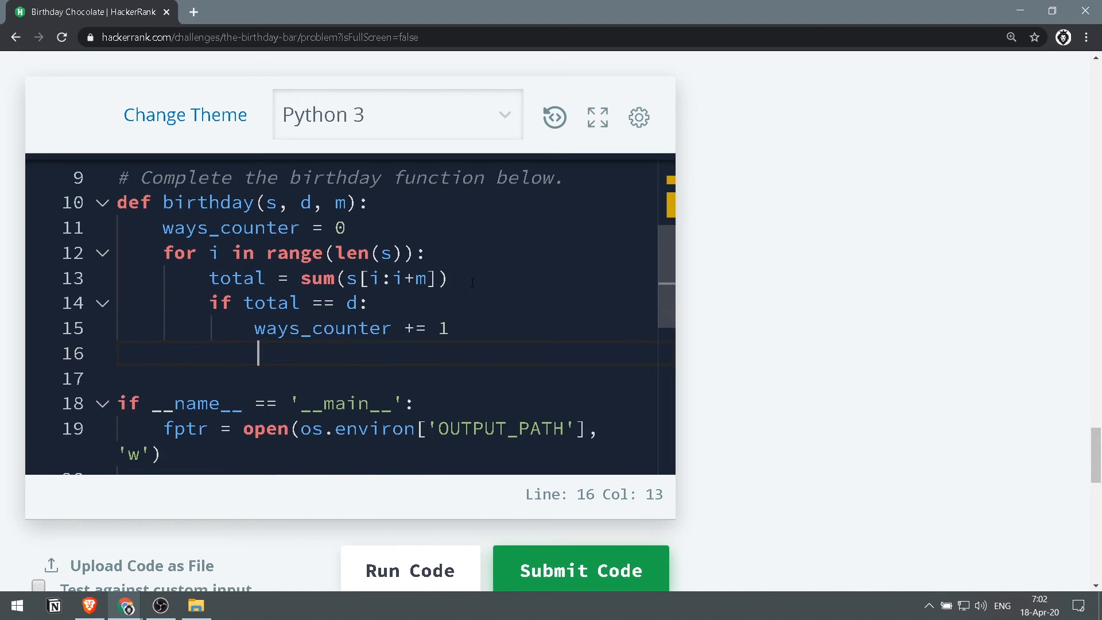
{"action": "key", "text": "Return"}
{"action": "key", "text": "BackSpace"}
{"action": "key", "text": "BackSpace"}
{"action": "key", "text": "BackSpace"}
{"action": "key", "text": "BackSpace"}
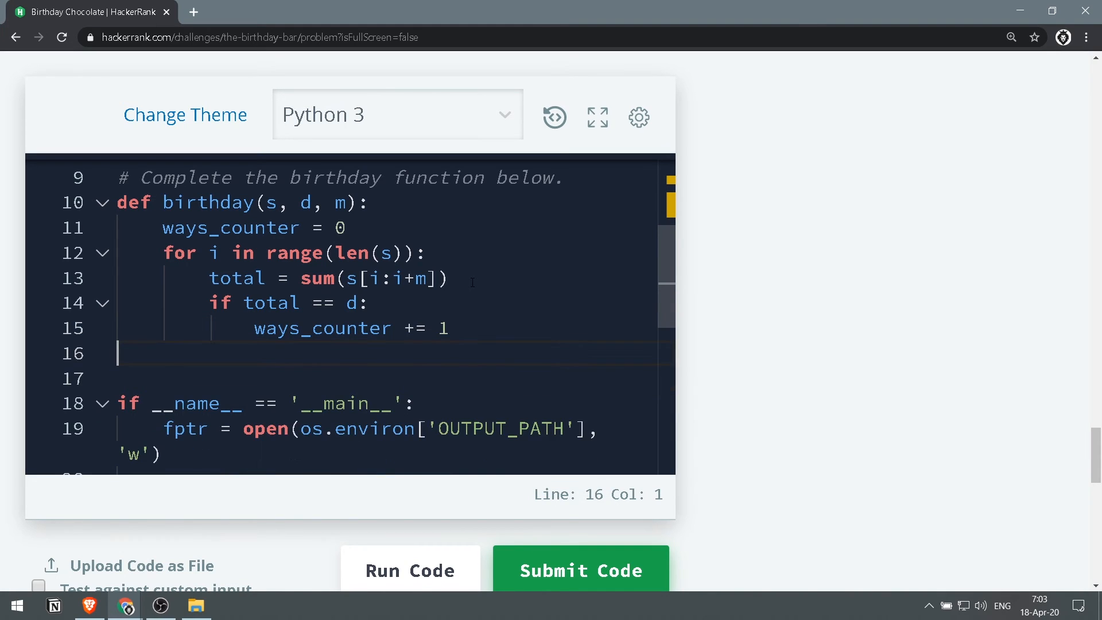
{"action": "key", "text": "BackSpace"}
{"action": "key", "text": "BackSpace"}
{"action": "key", "text": "BackSpace"}
{"action": "type", "text": "ret"}
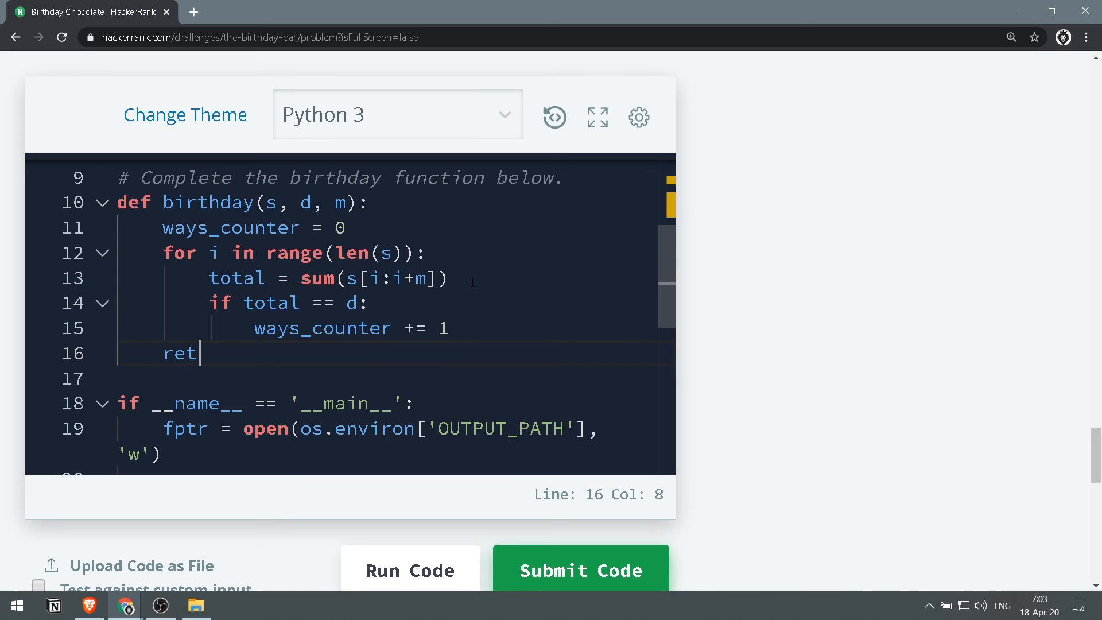
{"action": "type", "text": "urn ways"}
{"action": "key", "text": "Tab"}
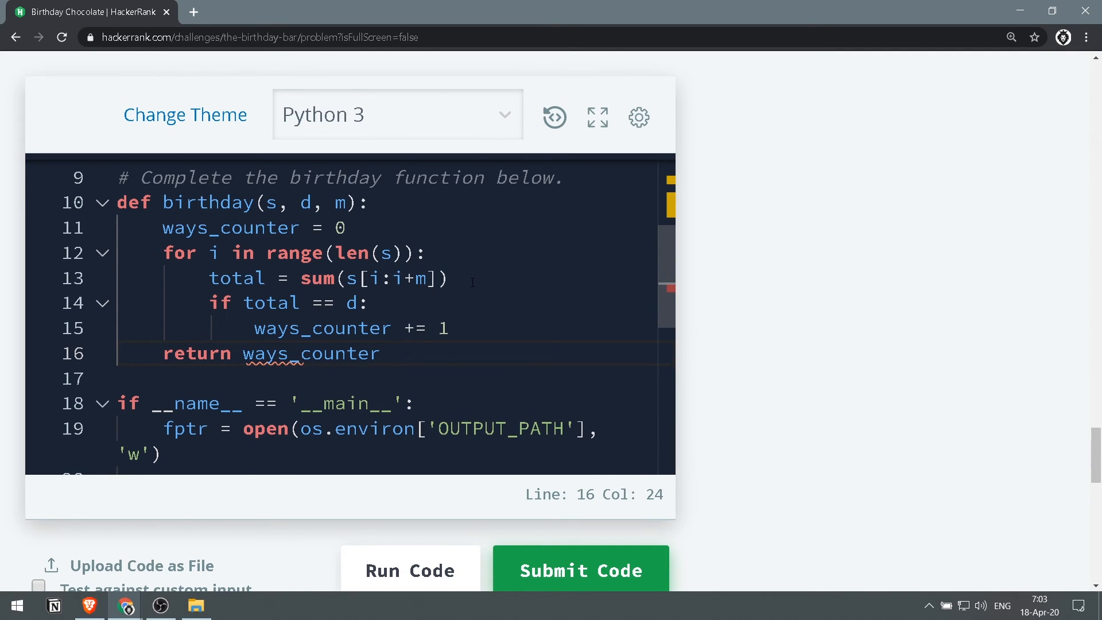
- Run the sample tests, then submit the solution against all test cases
{"action": "left_click", "coordinate": [410, 571]}
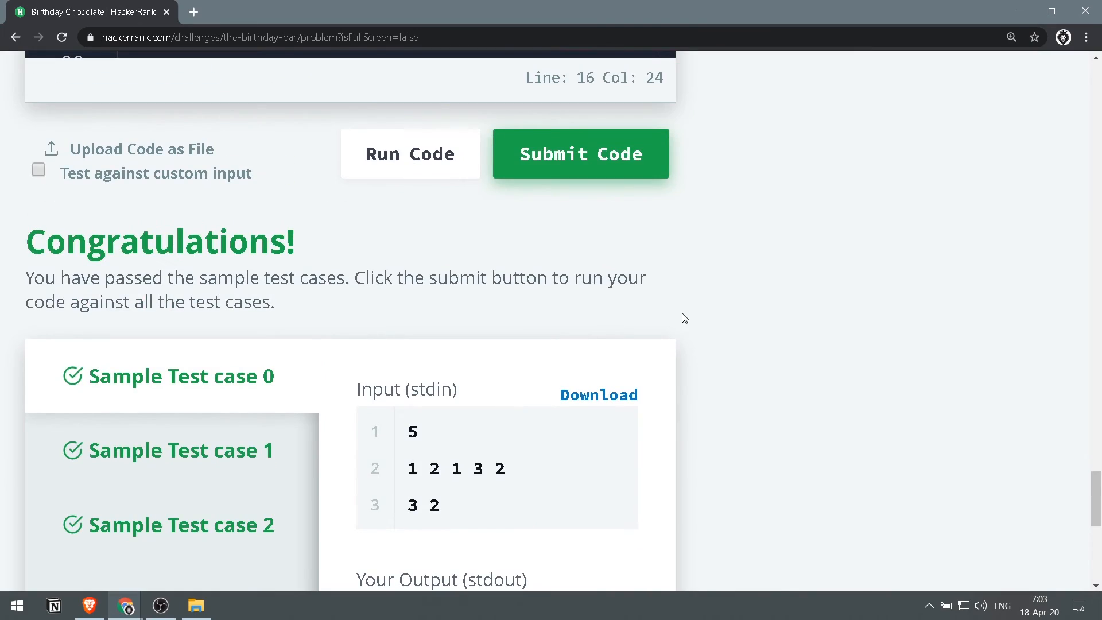
{"action": "left_click", "coordinate": [539, 163]}
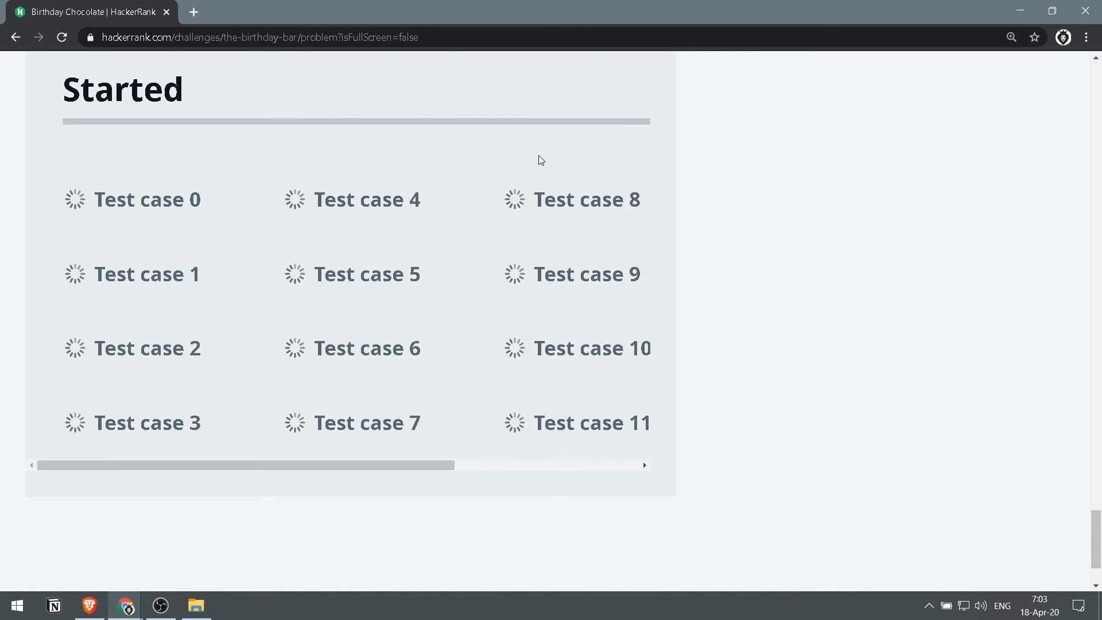